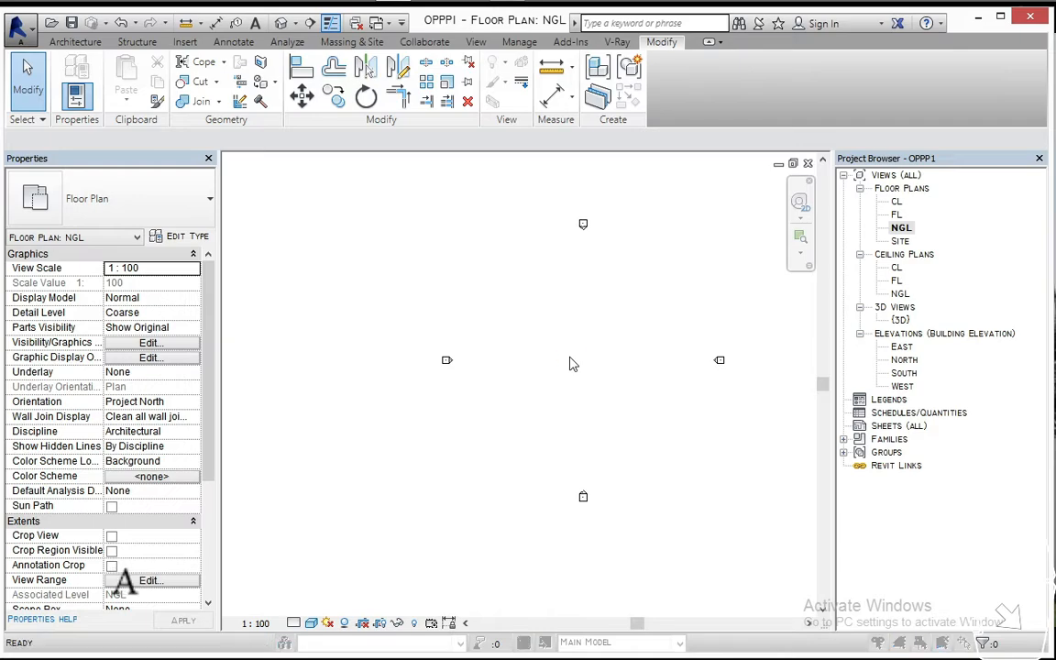
- Draw an L-shaped chain of Generic - 225mm walls in the NGL plan, about 11000 mm vertically and 7000 mm horizontally
{"action": "left_click", "coordinate": [665, 192]}
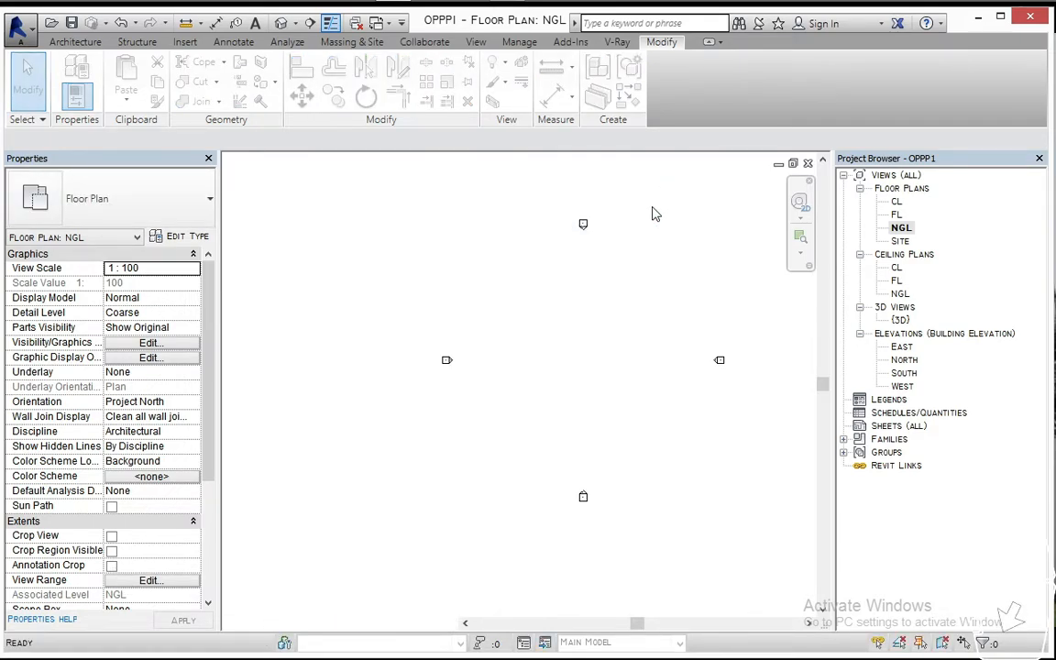
{"action": "key", "text": "w"}
{"action": "key", "text": "a"}
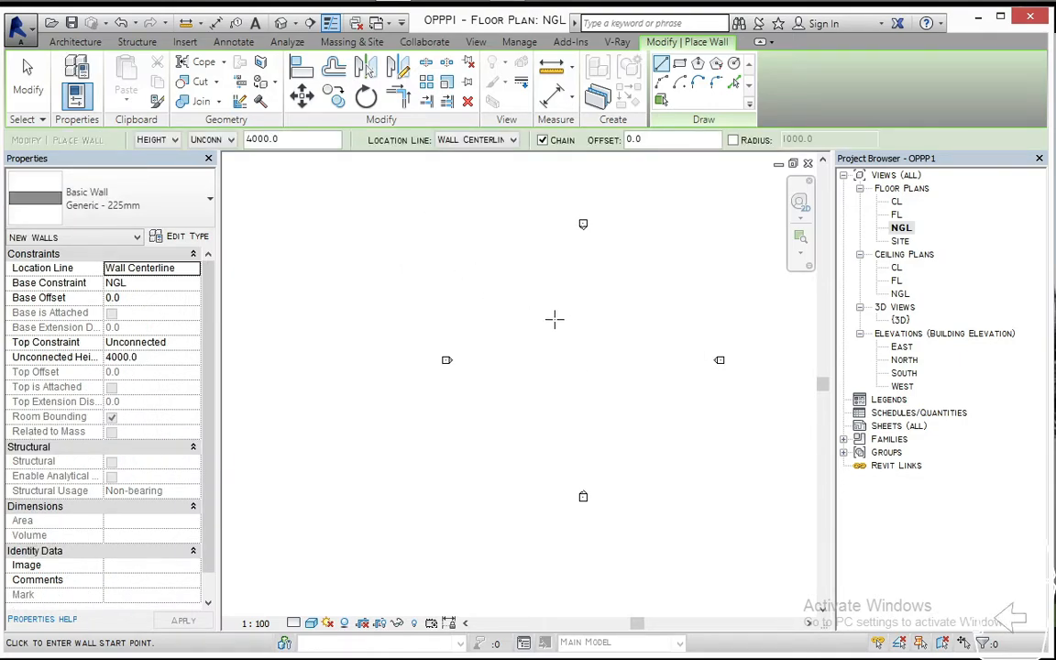
{"action": "left_click", "coordinate": [550, 376]}
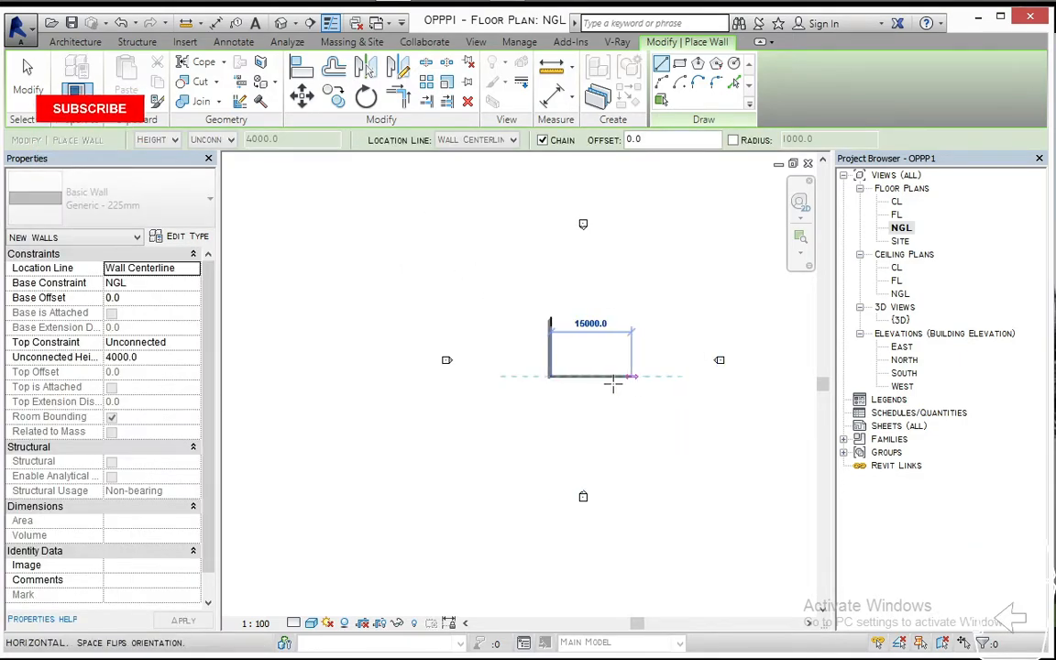
{"action": "left_click", "coordinate": [590, 383]}
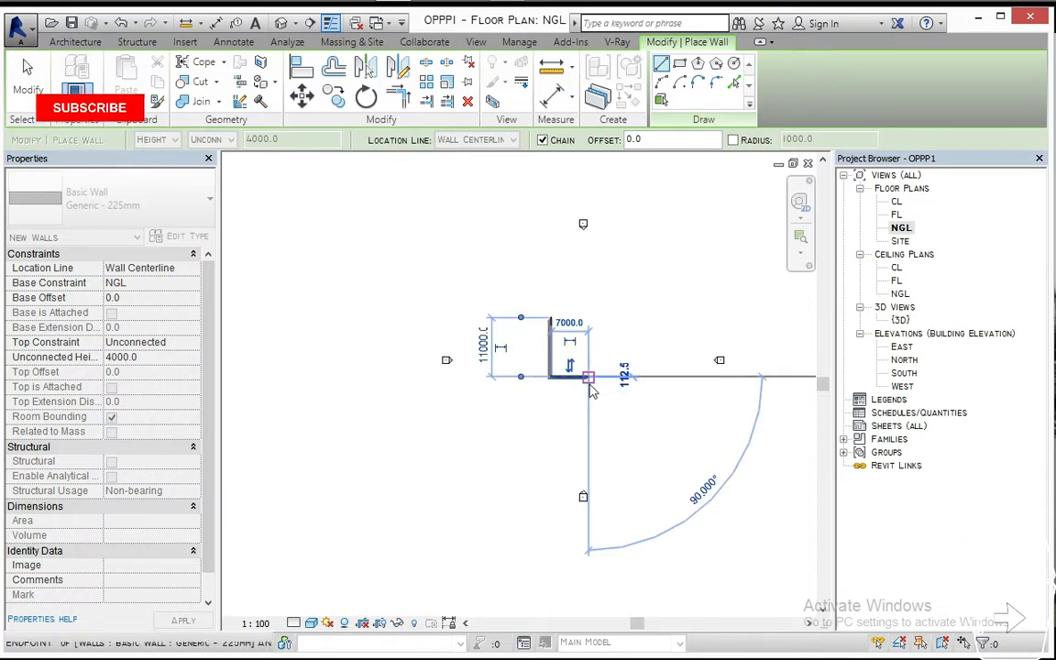
{"action": "key", "text": "Escape"}
{"action": "key", "text": "Escape"}
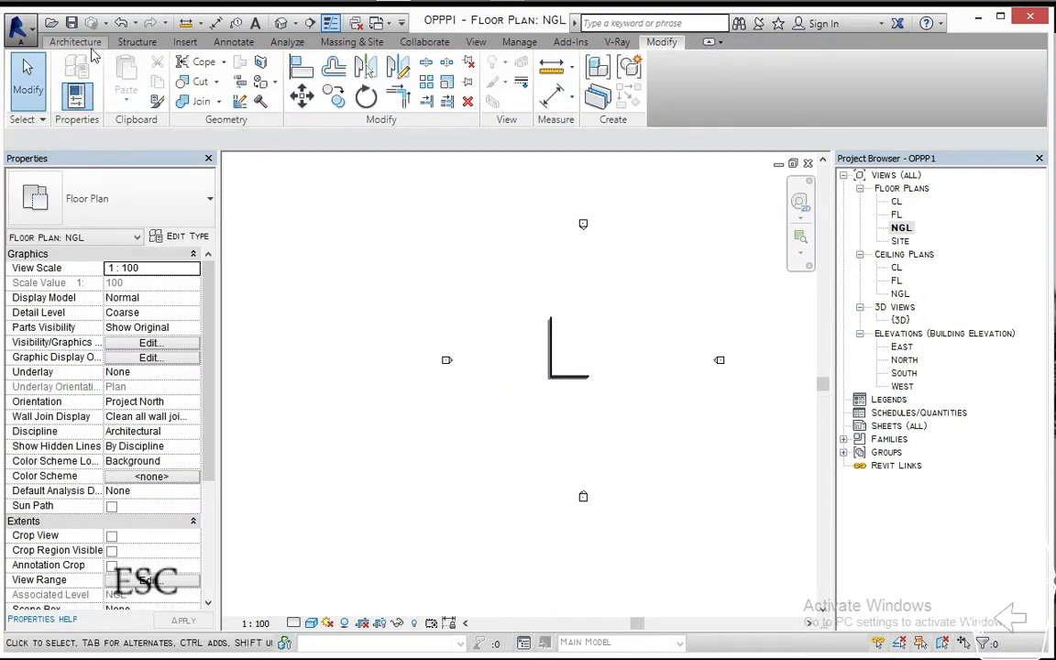
- Create an in-place model component in the Generic Models category, keeping the suggested name
{"action": "left_click", "coordinate": [87, 46]}
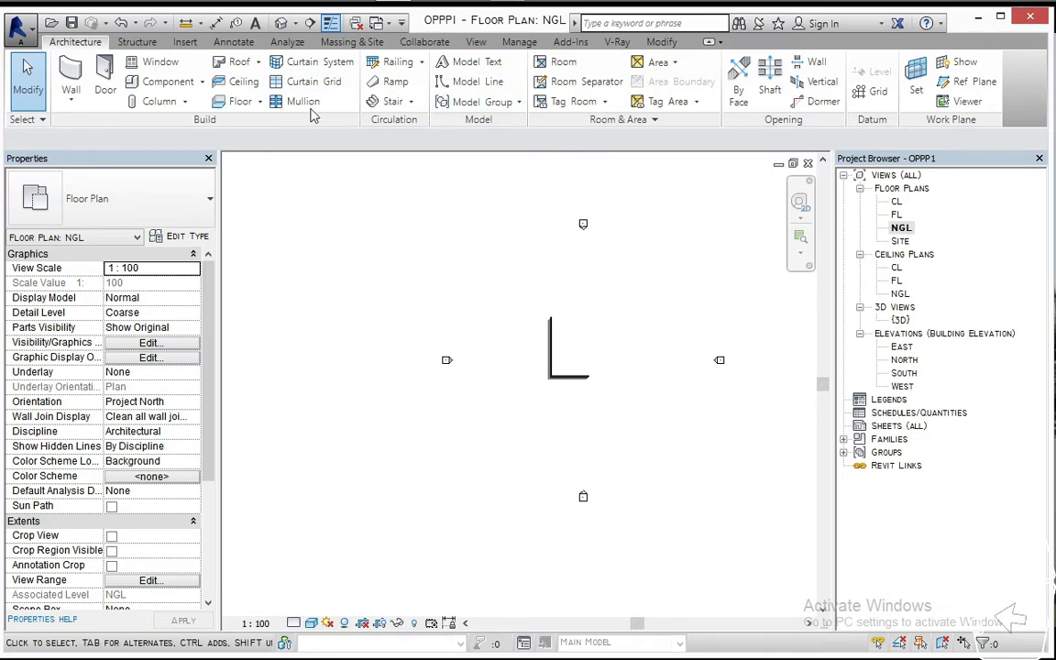
{"action": "left_click", "coordinate": [165, 81]}
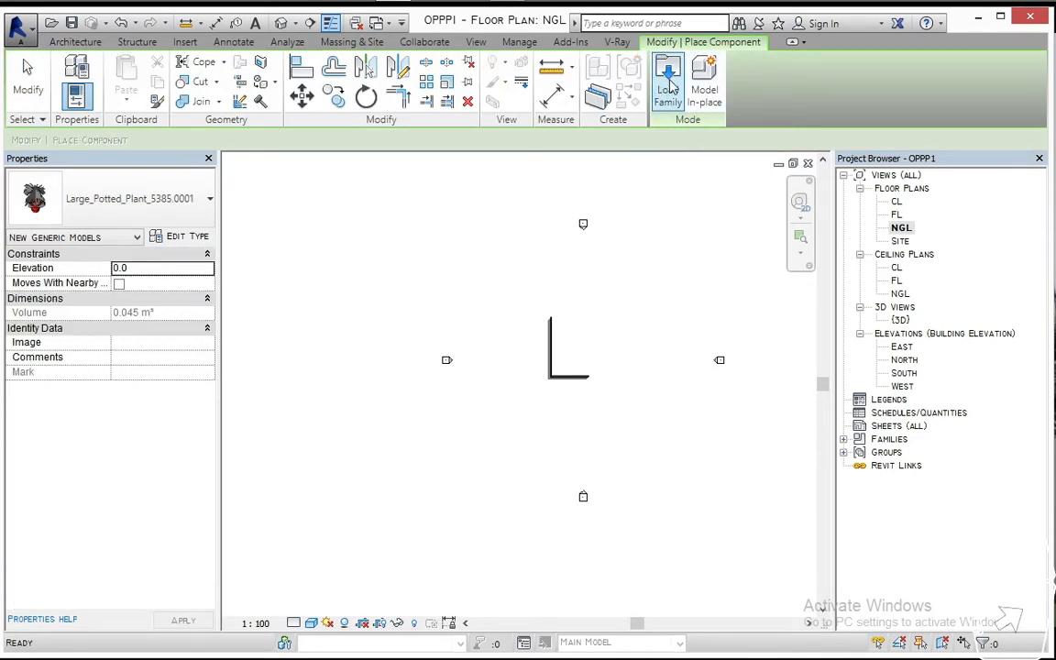
{"action": "left_click", "coordinate": [701, 84]}
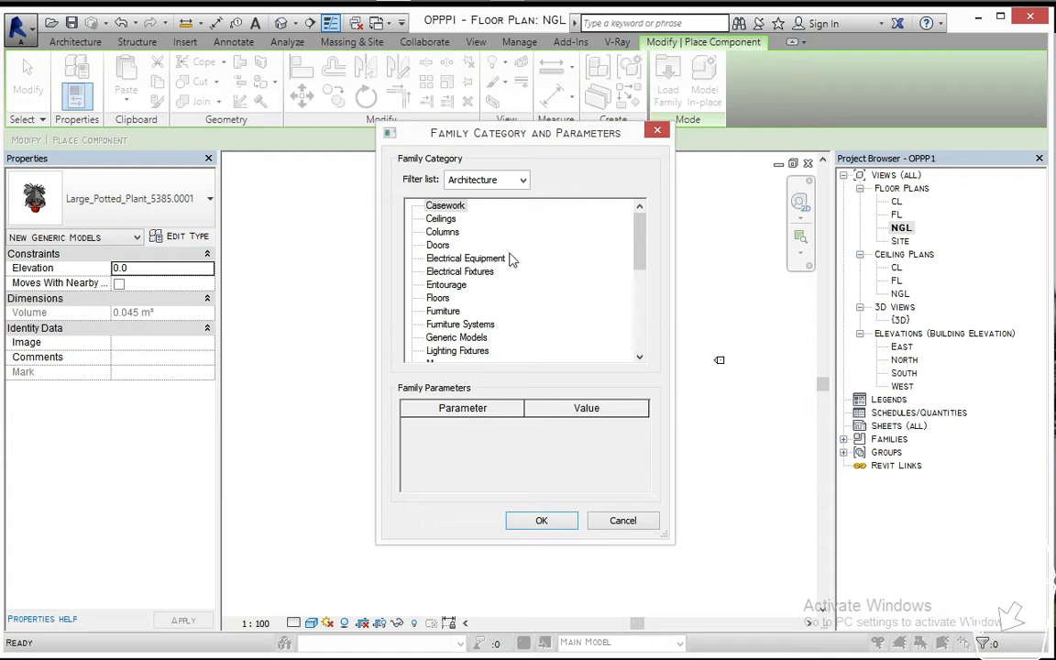
{"action": "left_click", "coordinate": [481, 339]}
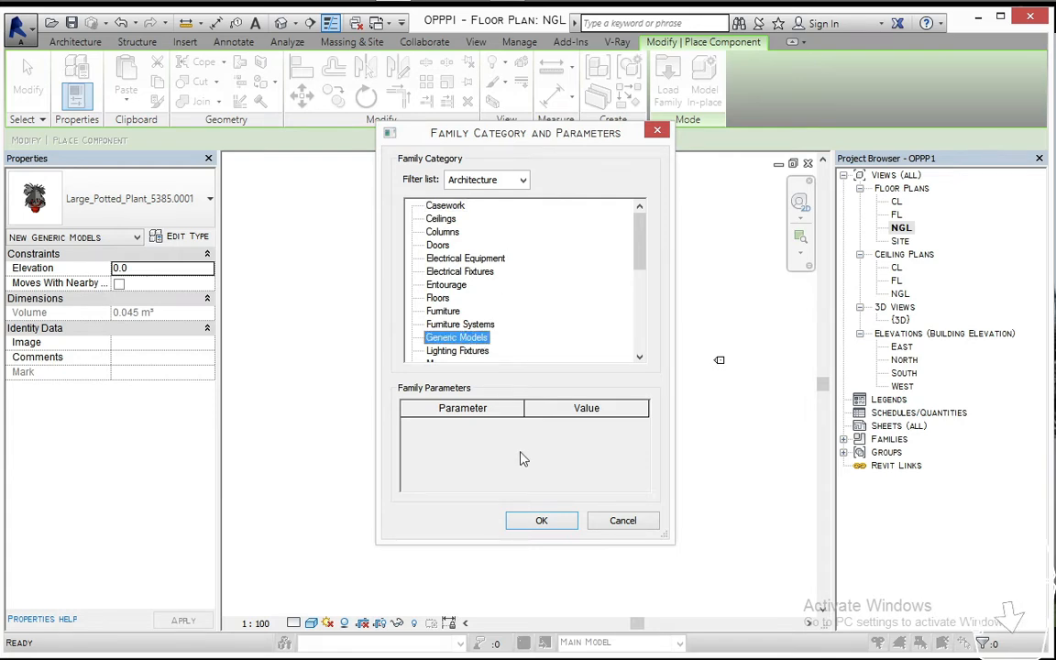
{"action": "left_click", "coordinate": [542, 521]}
{"action": "left_click", "coordinate": [522, 373]}
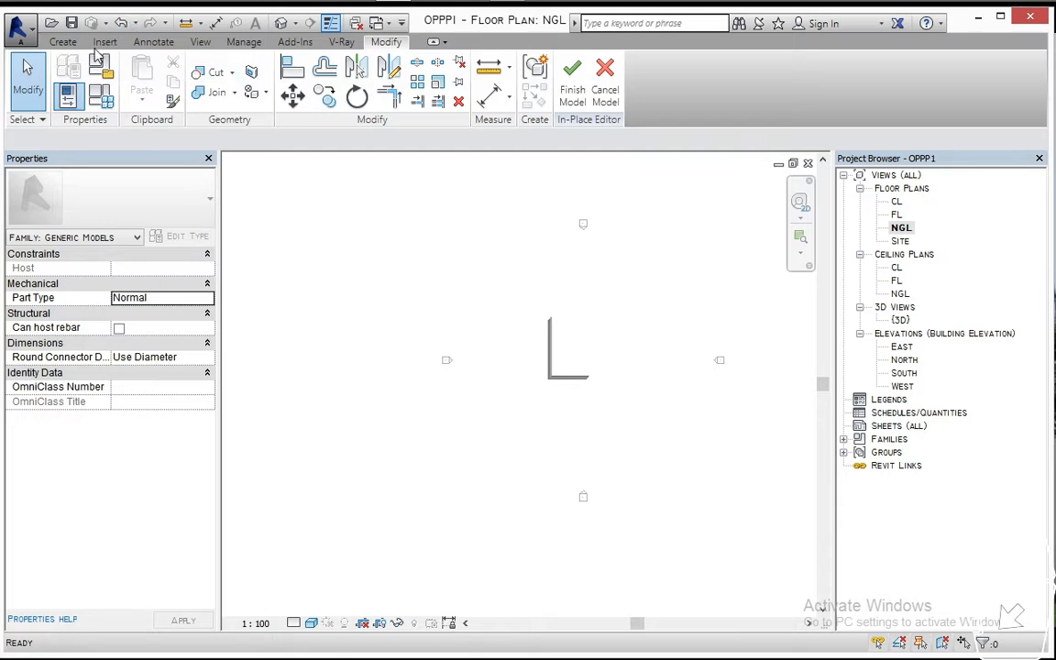
- Begin a sweep and sketch a 150 mm vertical path line up from the walls' outer corner
{"action": "left_click", "coordinate": [75, 44]}
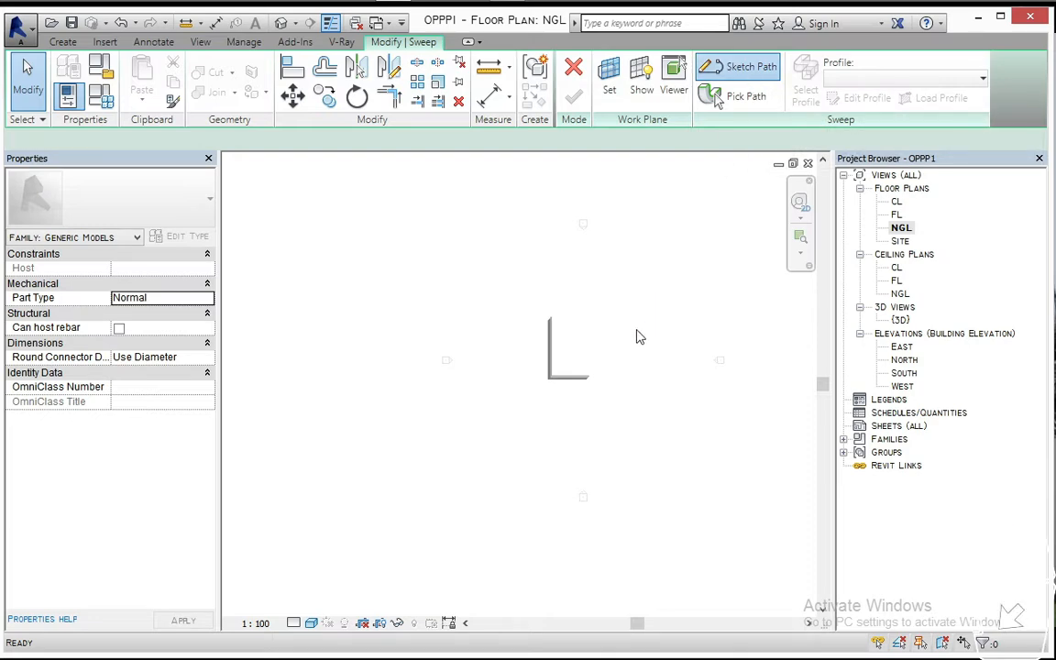
{"action": "scroll", "coordinate": [557, 383], "scroll_direction": "up", "scroll_amount": 5}
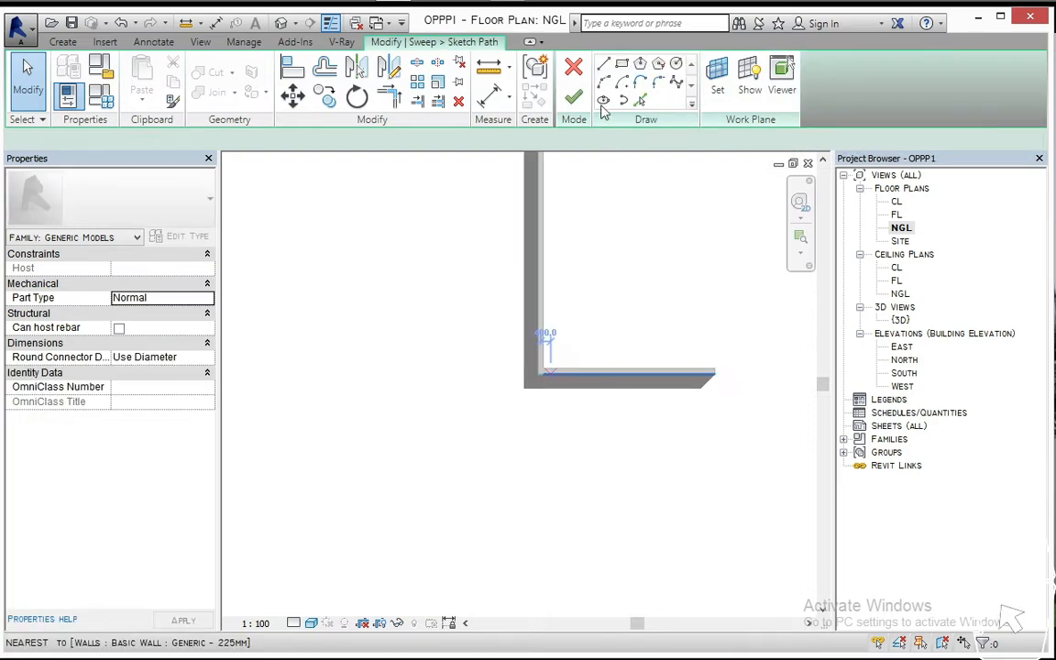
{"action": "scroll", "coordinate": [449, 358], "scroll_direction": "up", "scroll_amount": 3}
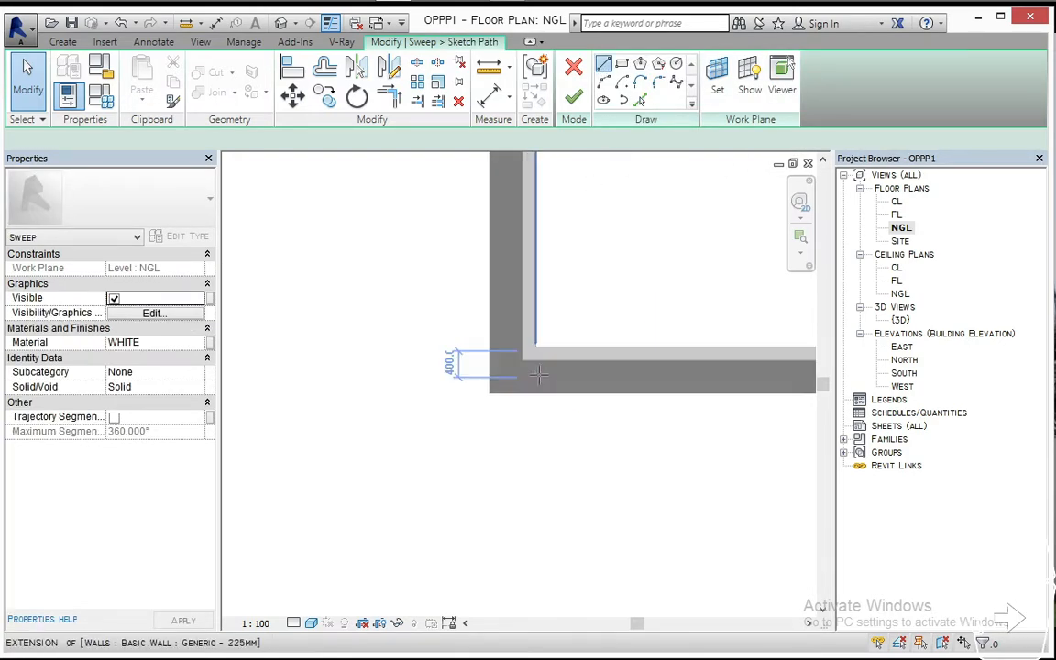
{"action": "left_click", "coordinate": [520, 359]}
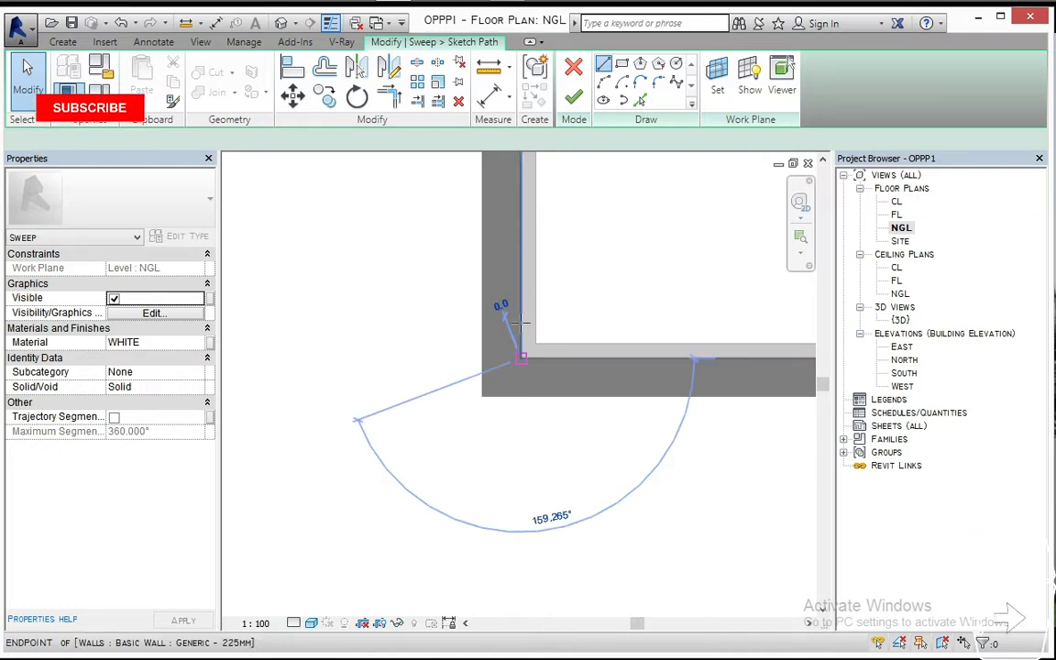
{"action": "type", "text": "150"}
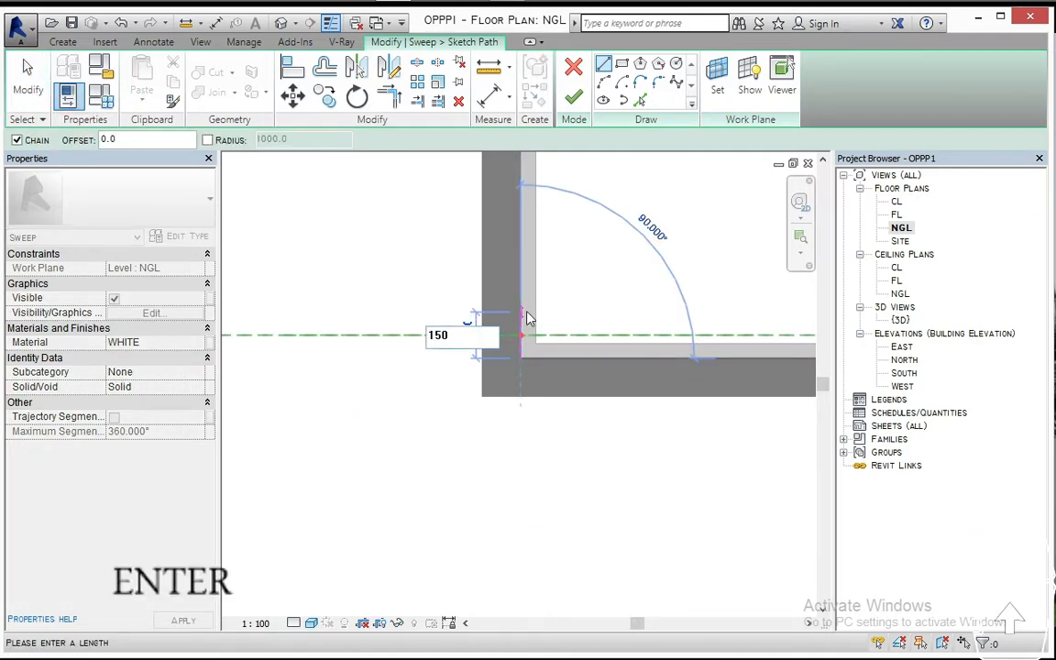
{"action": "key", "text": "Return"}
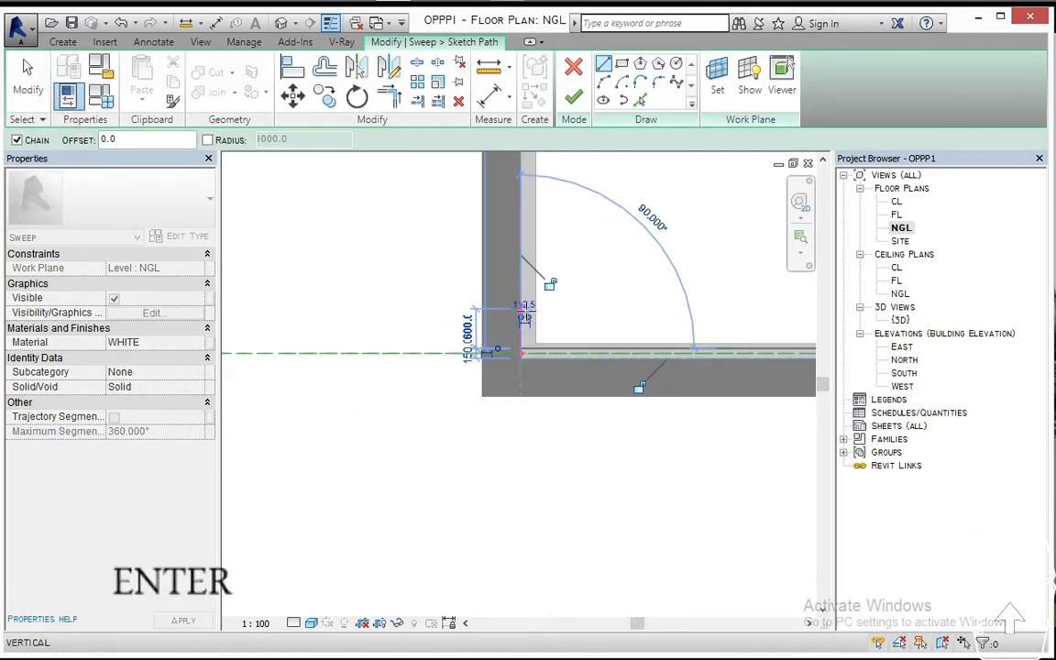
- Add a 150 mm horizontal path line from the same outer wall corner and finish the sweep path
{"action": "key", "text": "Escape"}
{"action": "left_click", "coordinate": [520, 358]}
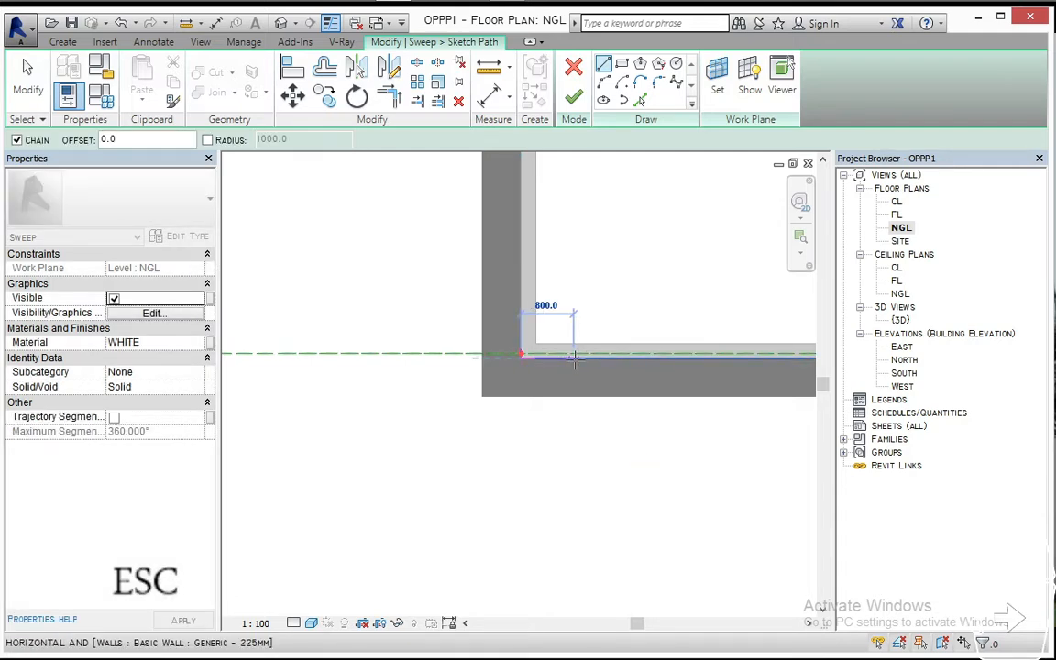
{"action": "type", "text": "15"}
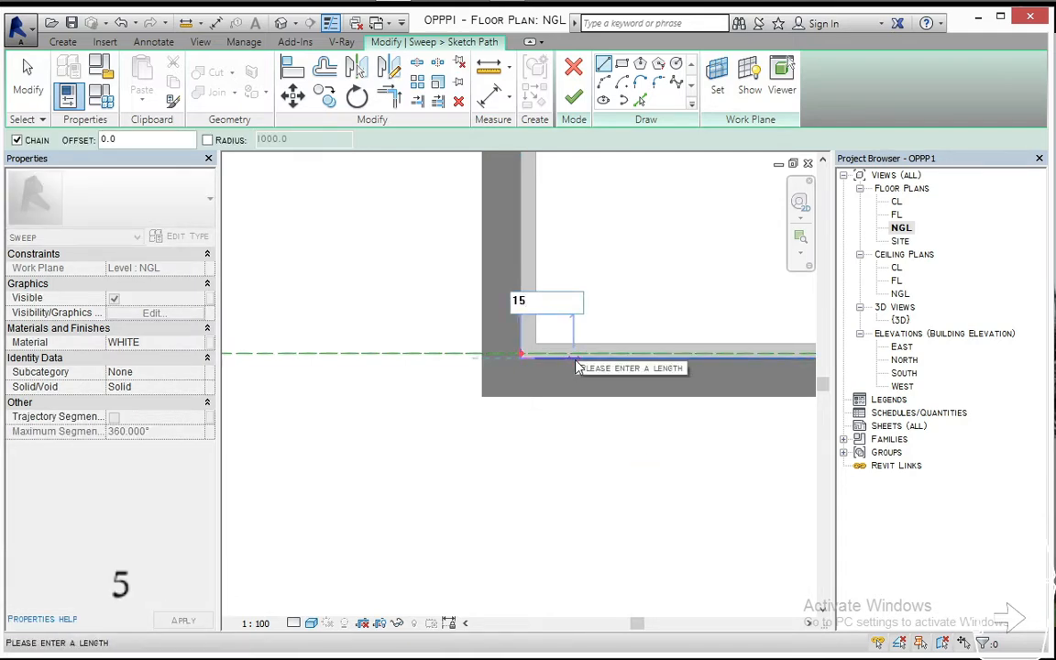
{"action": "type", "text": "0"}
{"action": "key", "text": "Return"}
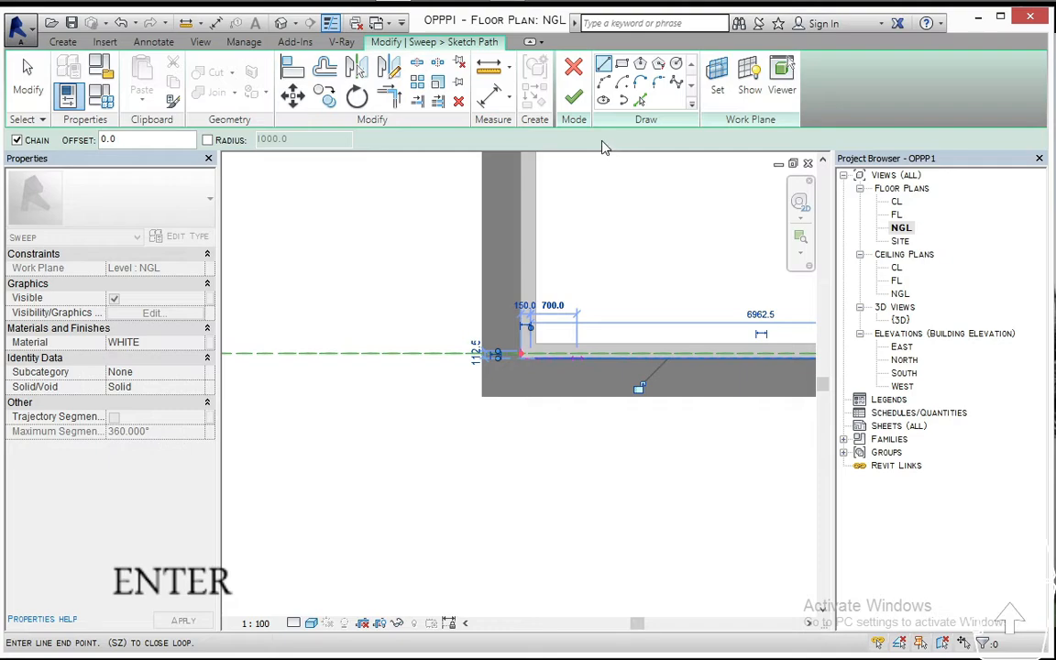
{"action": "left_click", "coordinate": [574, 107]}
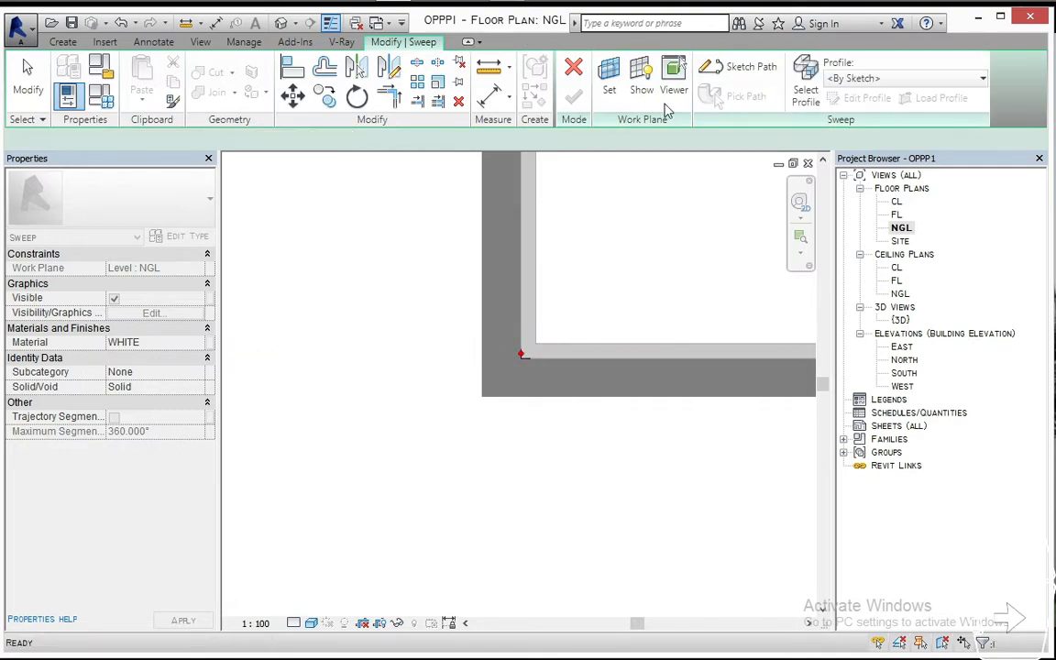
- Edit the sweep profile in the North elevation and draw a vertical line from the path's reference point to the wall's top
{"action": "left_click", "coordinate": [867, 99]}
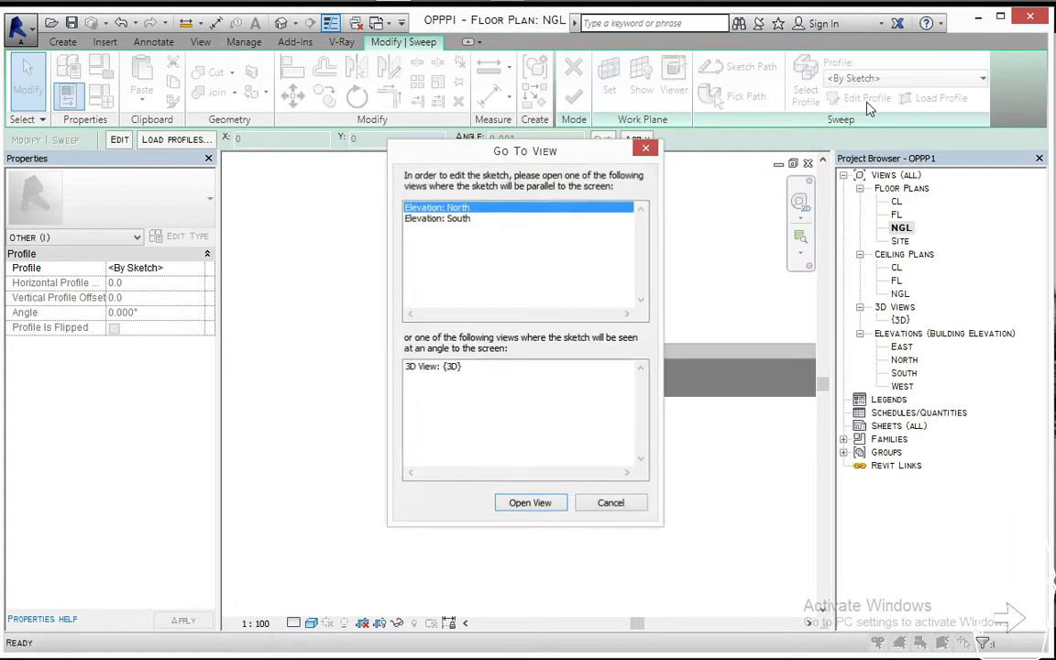
{"action": "left_click", "coordinate": [528, 503]}
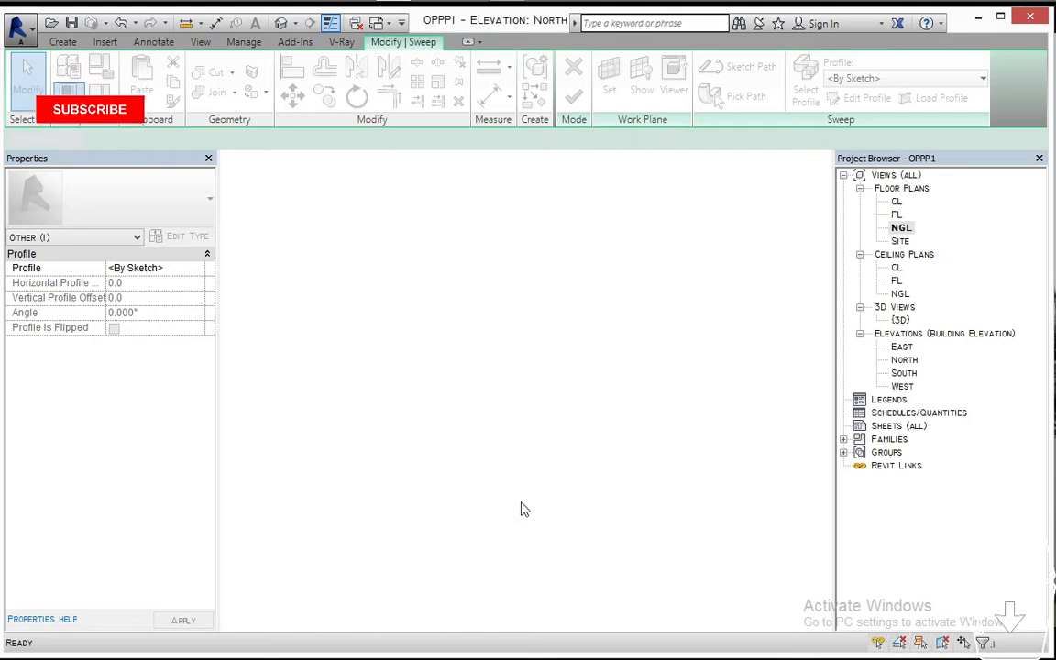
{"action": "key", "text": "l"}
{"action": "key", "text": "i"}
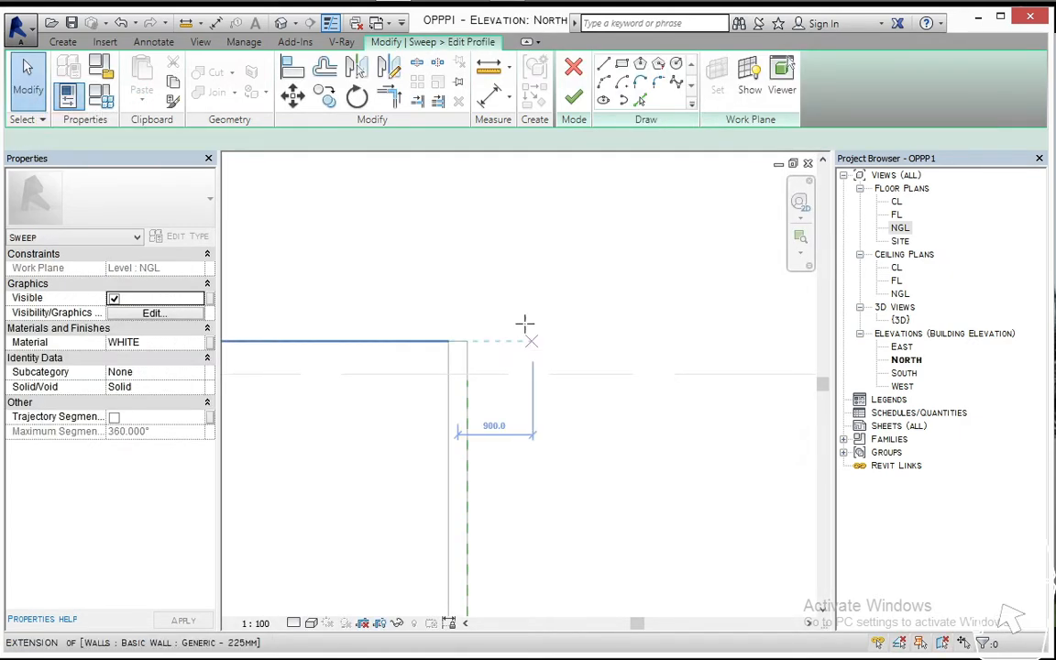
{"action": "scroll", "coordinate": [524, 325], "scroll_direction": "down", "scroll_amount": 4}
{"action": "scroll", "coordinate": [482, 532], "scroll_direction": "up", "scroll_amount": 4}
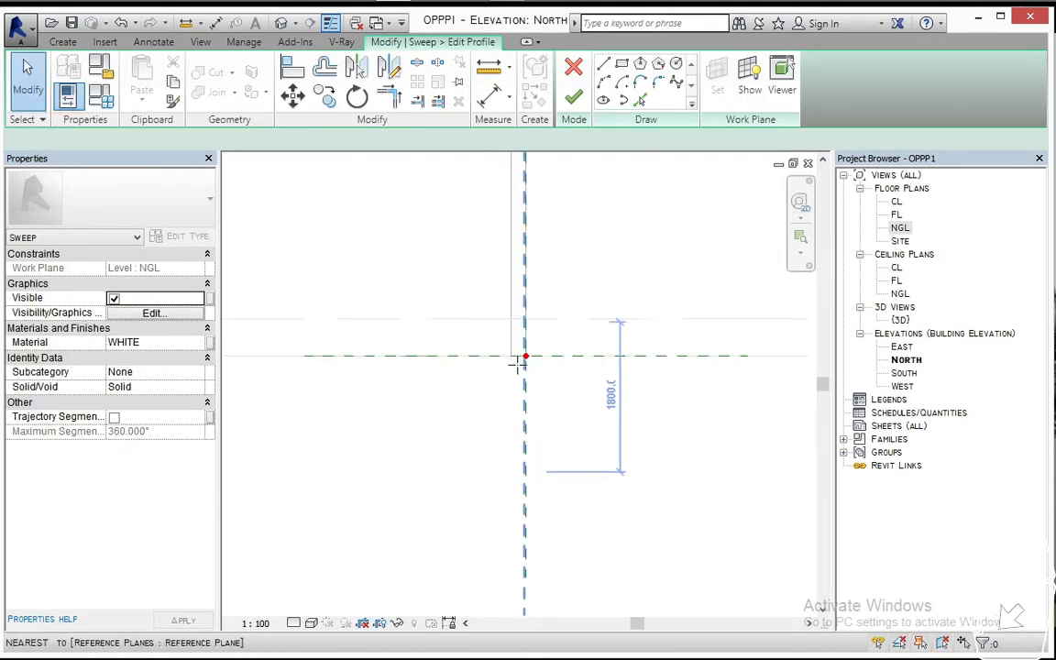
{"action": "middle_click_drag", "start_coordinate": [516, 363], "coordinate": [503, 589]}
{"action": "scroll", "coordinate": [517, 502], "scroll_direction": "up", "scroll_amount": 2}
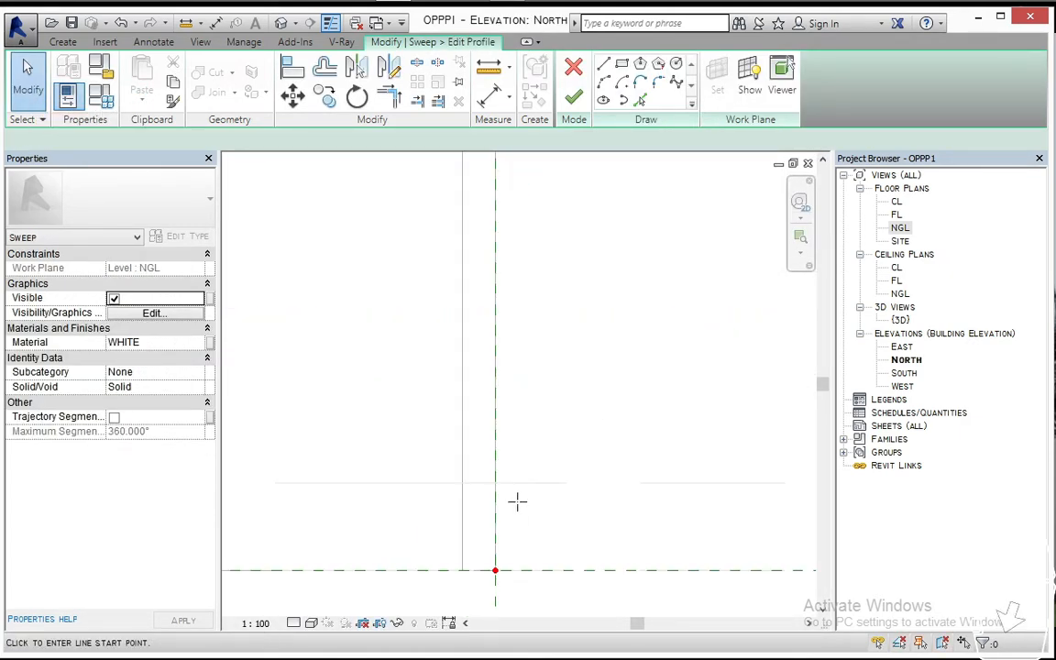
{"action": "left_click", "coordinate": [495, 570]}
{"action": "scroll", "coordinate": [488, 541], "scroll_direction": "down", "scroll_amount": 4}
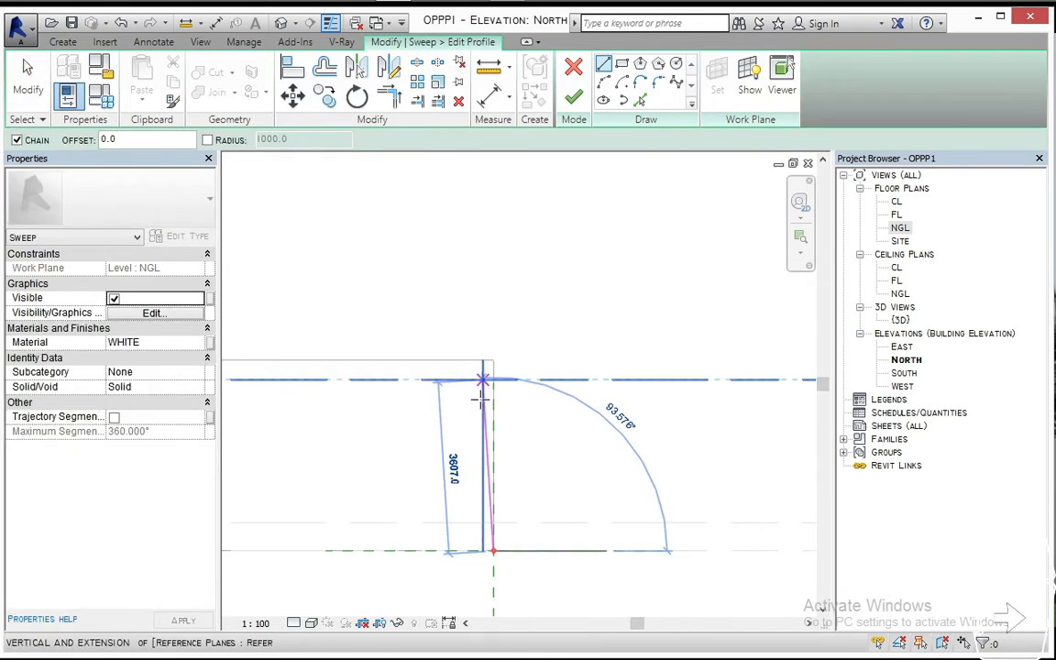
{"action": "middle_click_drag", "start_coordinate": [482, 399], "coordinate": [471, 618]}
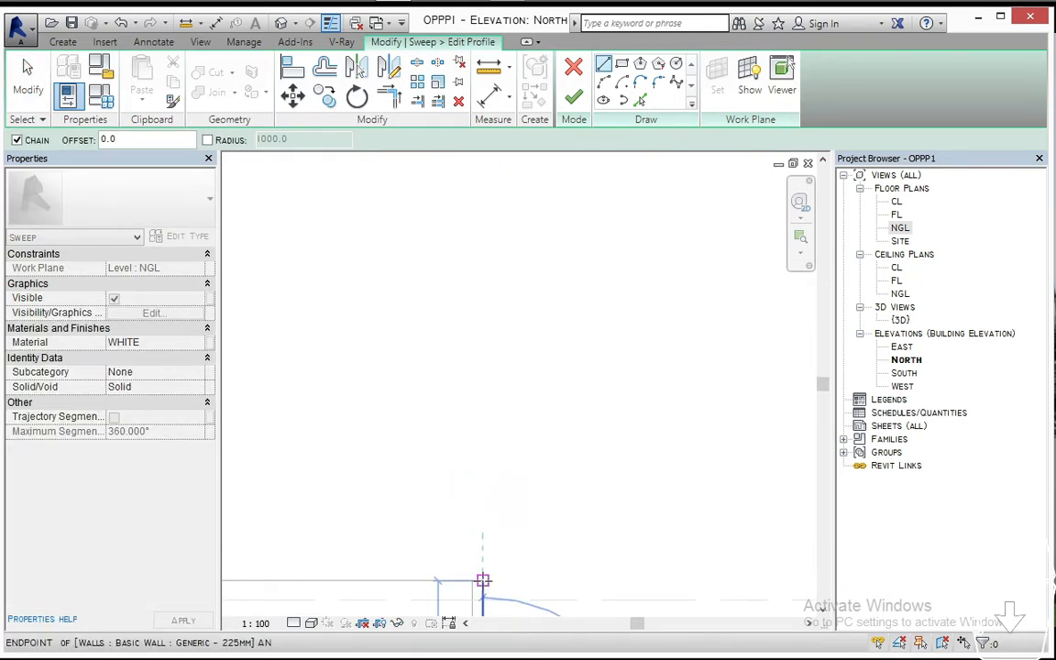
{"action": "middle_click_drag", "start_coordinate": [489, 563], "coordinate": [520, 532]}
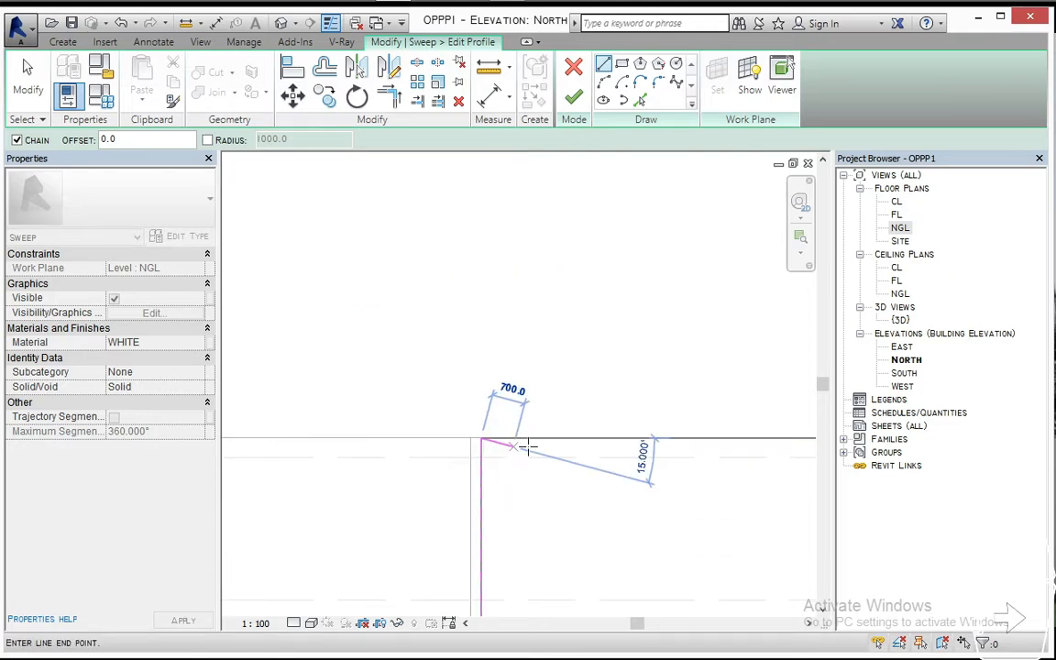
- Draw a 100 mm horizontal profile line outward from the upper end of the vertical line
{"action": "type", "text": "1"}
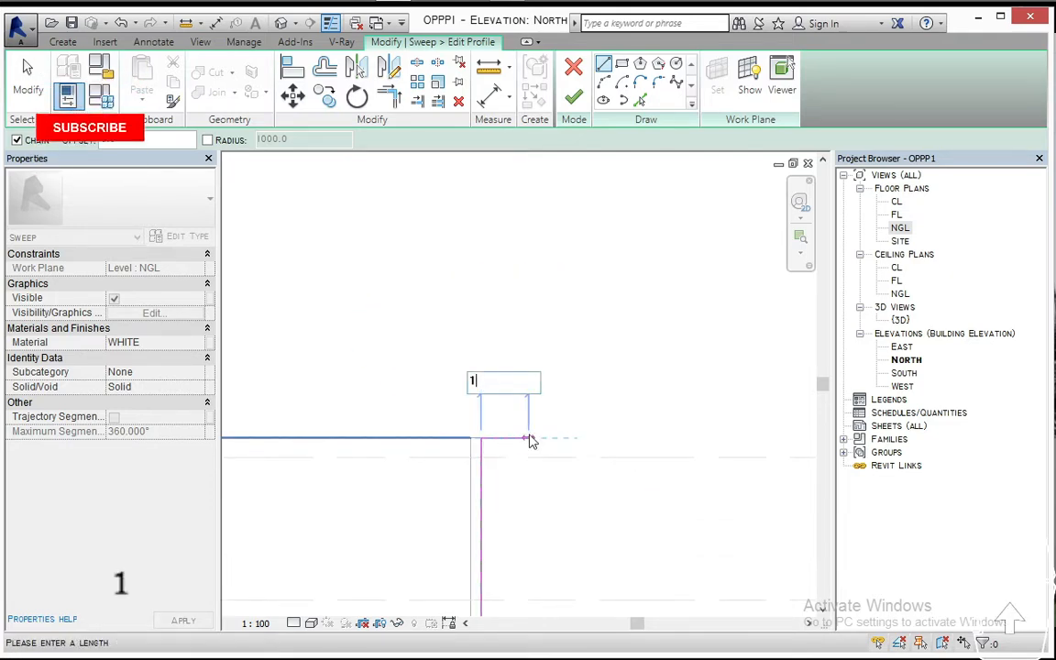
{"action": "type", "text": "00"}
{"action": "key", "text": "Return"}
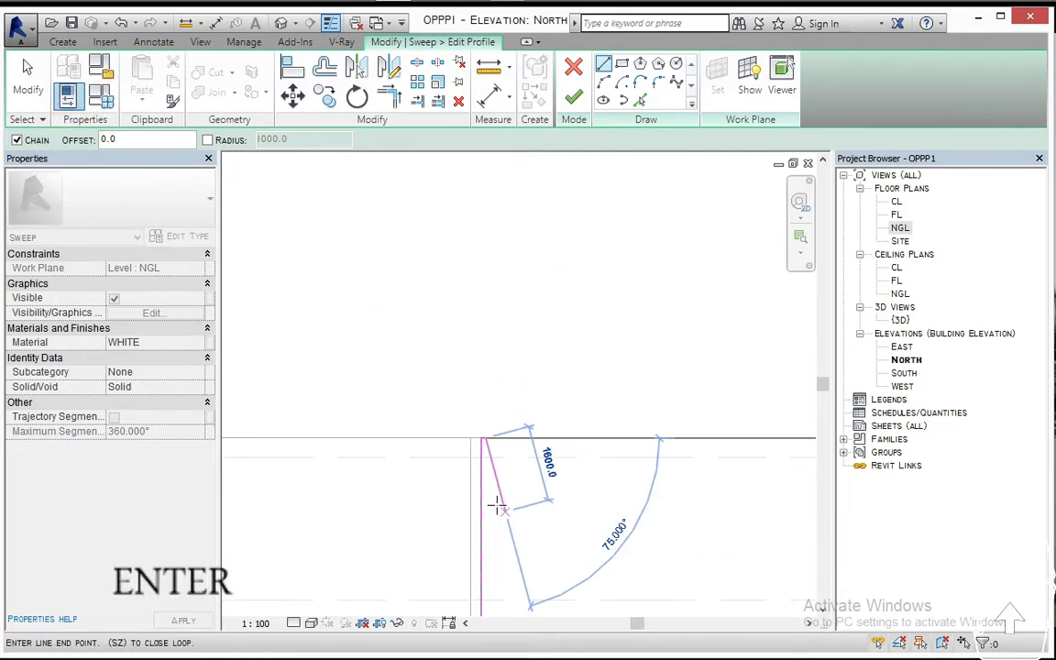
- Draw a 100 mm profile line downward from the outer end, then continue it straight down by about 80 mm
{"action": "scroll", "coordinate": [476, 468], "scroll_direction": "up", "scroll_amount": 5}
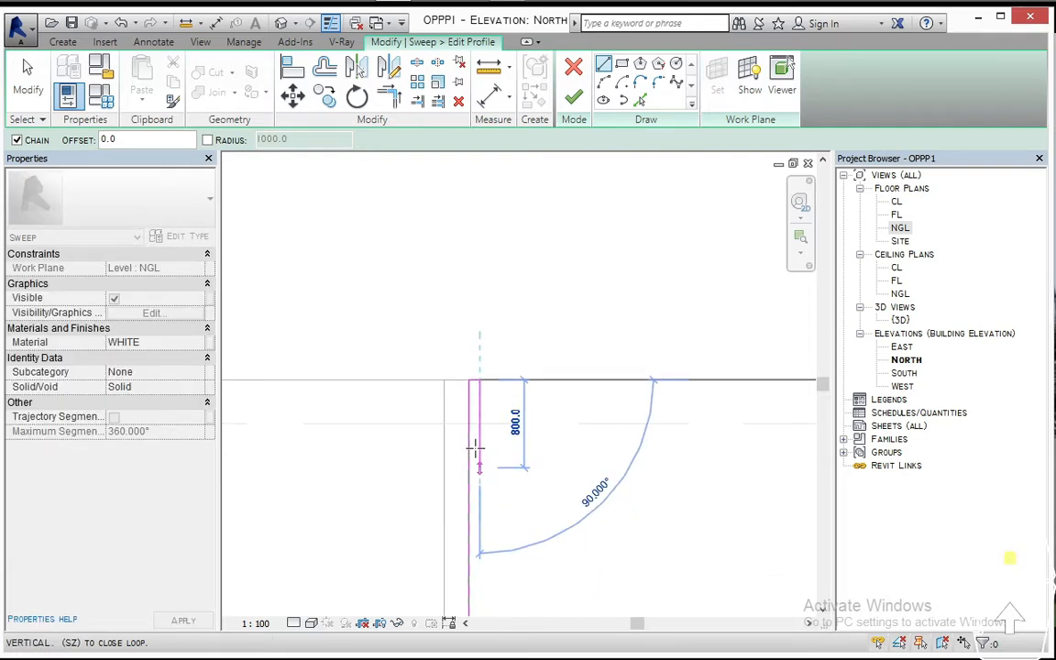
{"action": "scroll", "coordinate": [485, 402], "scroll_direction": "up", "scroll_amount": 1}
{"action": "scroll", "coordinate": [490, 358], "scroll_direction": "down", "scroll_amount": 2}
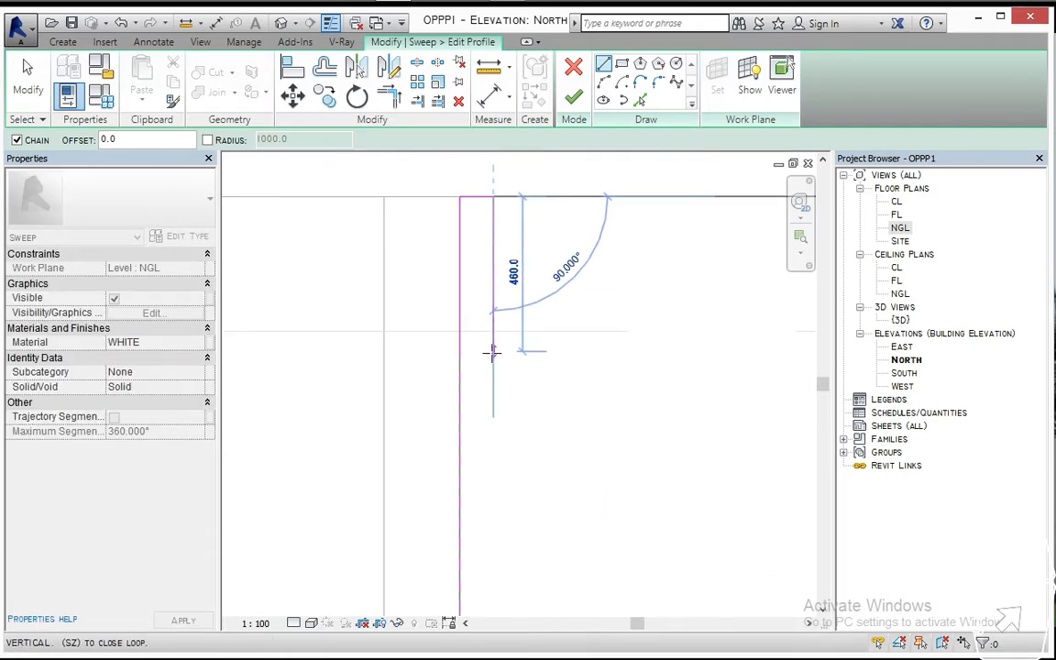
{"action": "middle_click_drag", "start_coordinate": [507, 344], "coordinate": [495, 443]}
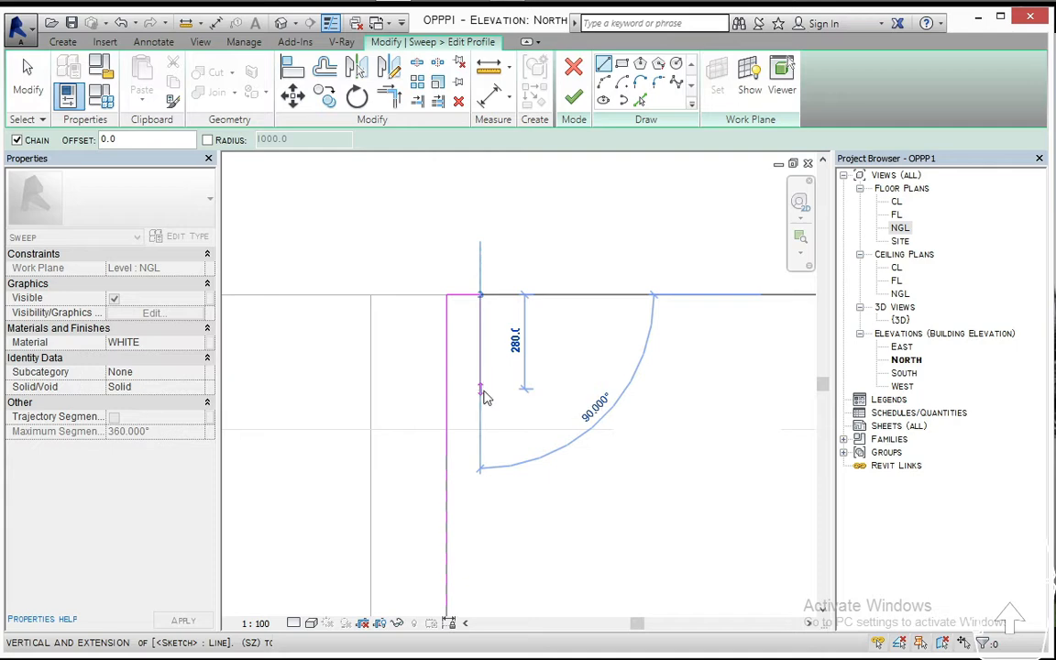
{"action": "type", "text": "100"}
{"action": "key", "text": "Return"}
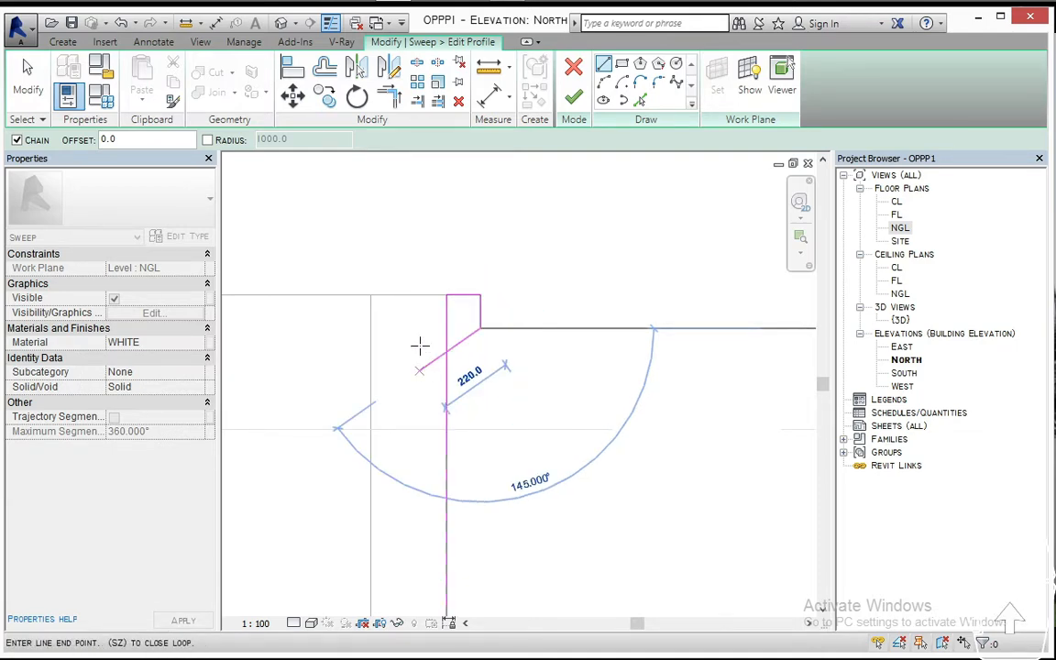
{"action": "left_click", "coordinate": [479, 357]}
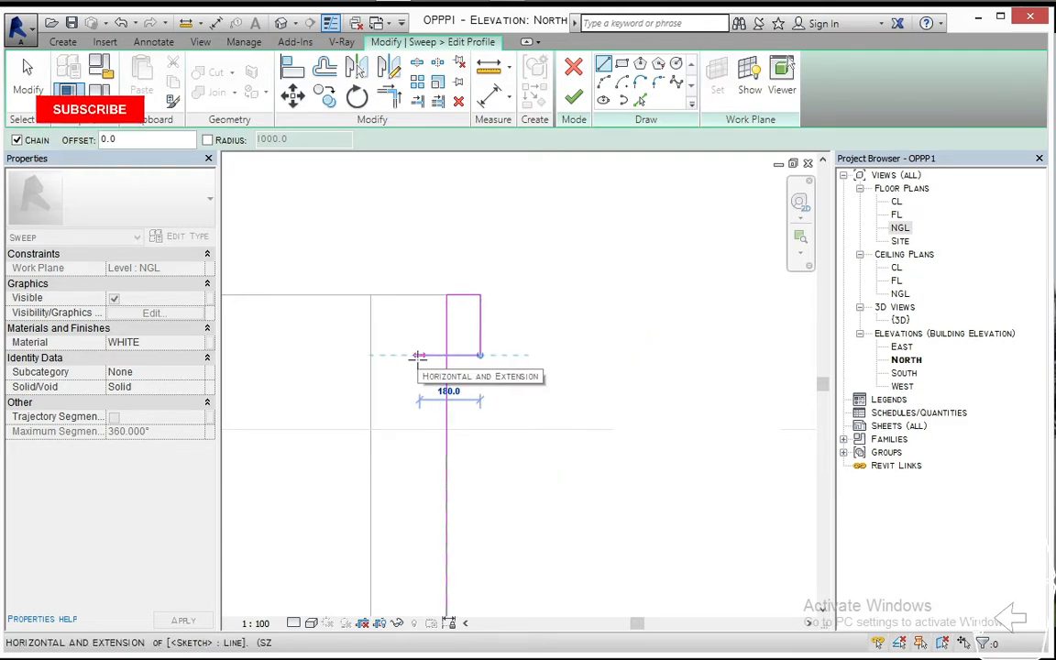
- Draw a 25 mm horizontal profile line inward toward the wall, then a 200 mm line straight down
{"action": "type", "text": "25"}
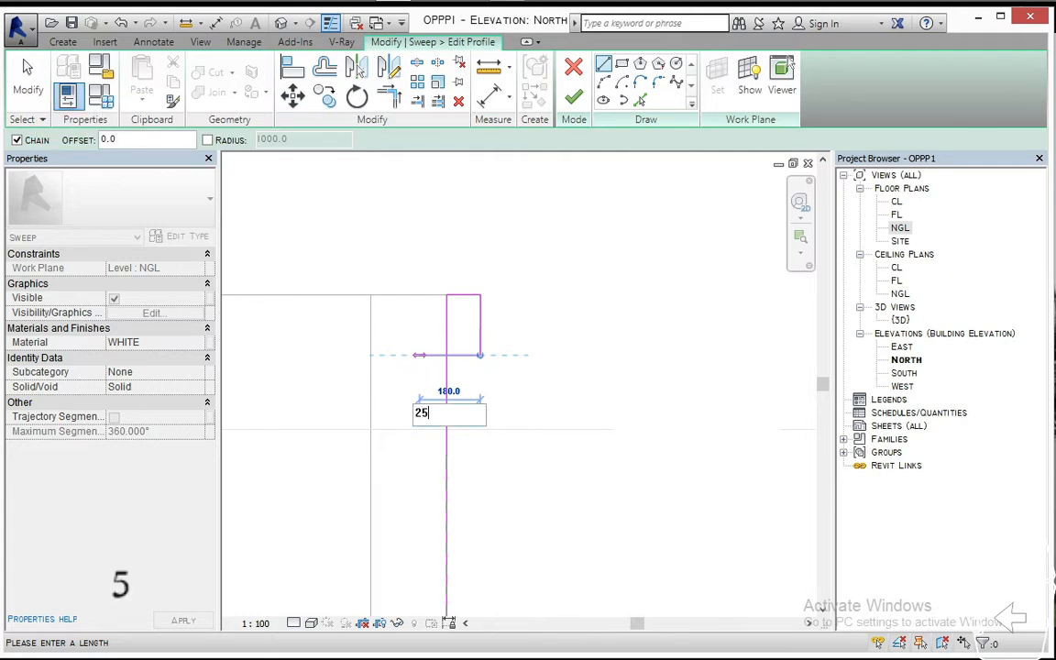
{"action": "key", "text": "Return"}
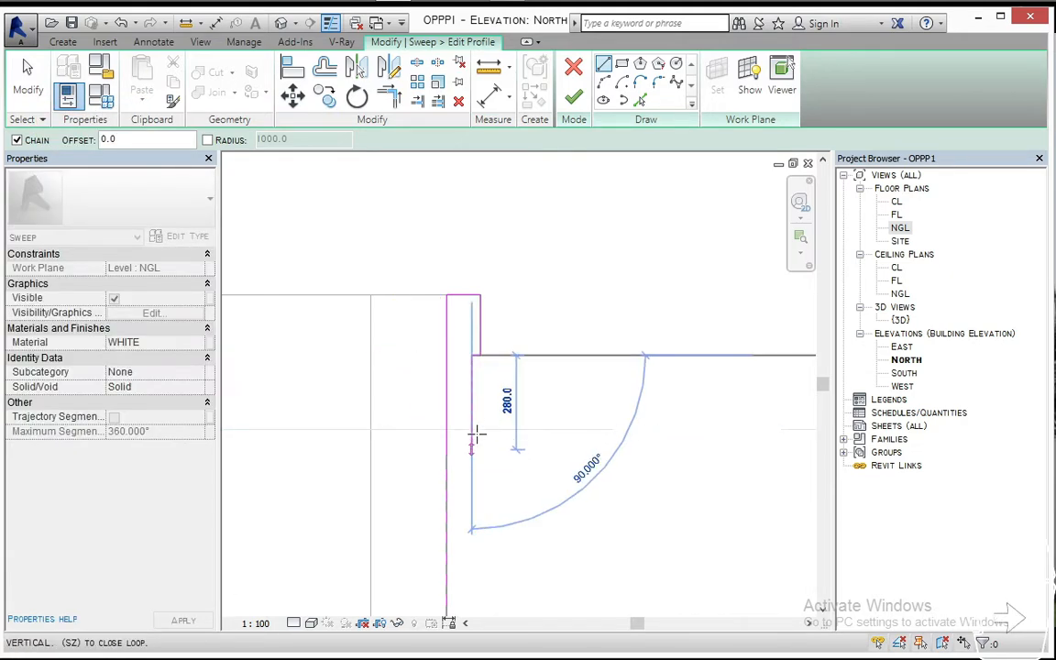
{"action": "scroll", "coordinate": [470, 378], "scroll_direction": "up", "scroll_amount": 1}
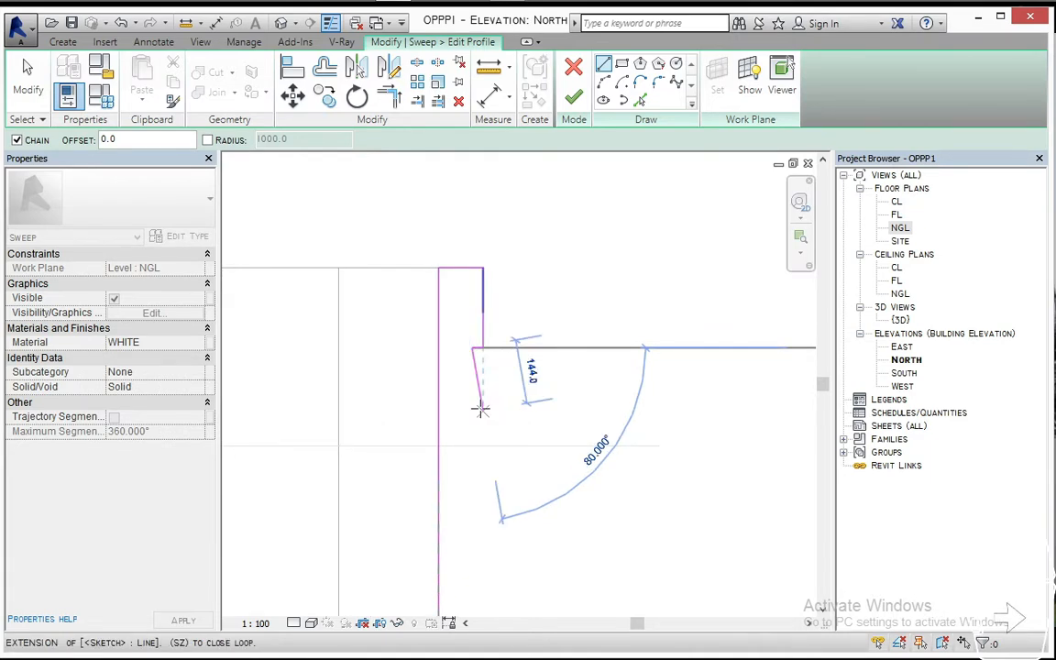
{"action": "type", "text": "200"}
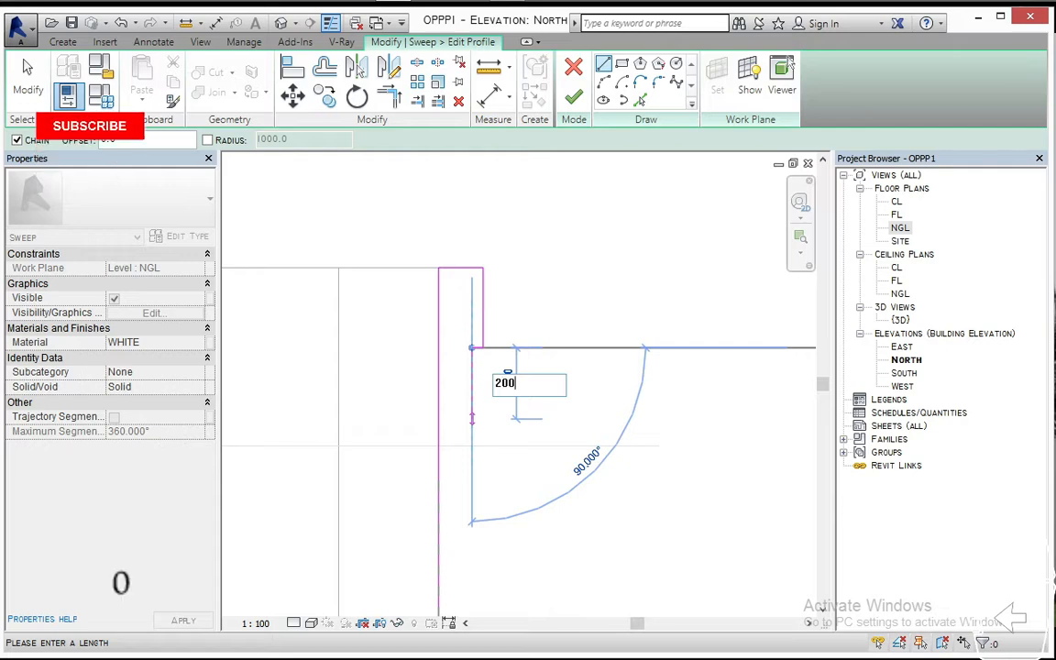
{"action": "key", "text": "Return"}
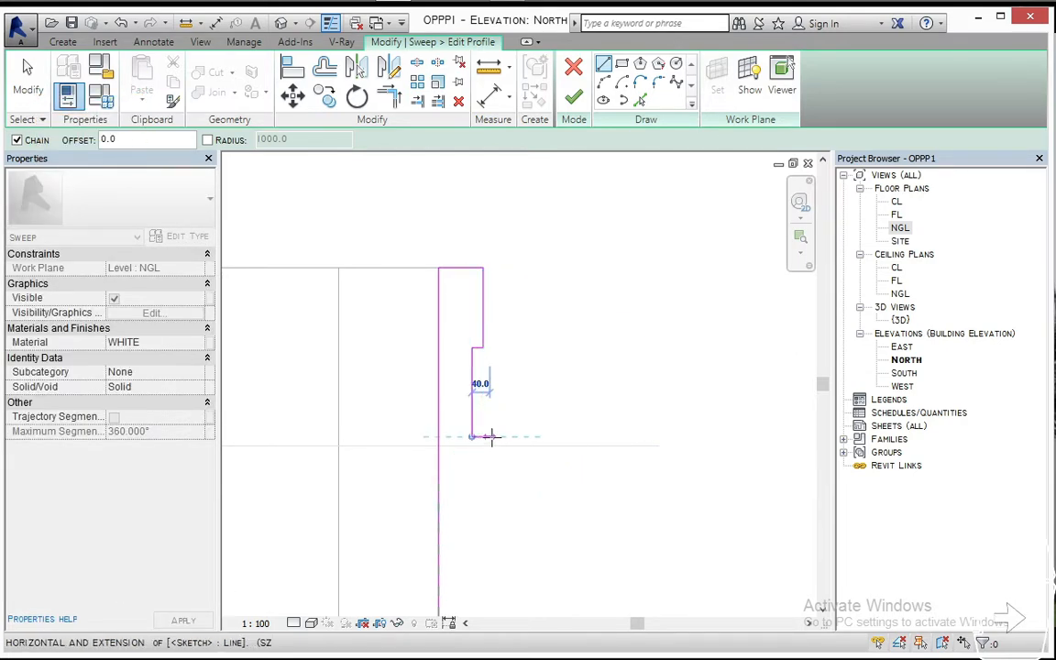
- Draw a 25 mm horizontal line outward to align with the profile's outer edge, and end the line chain
{"action": "left_click", "coordinate": [483, 436]}
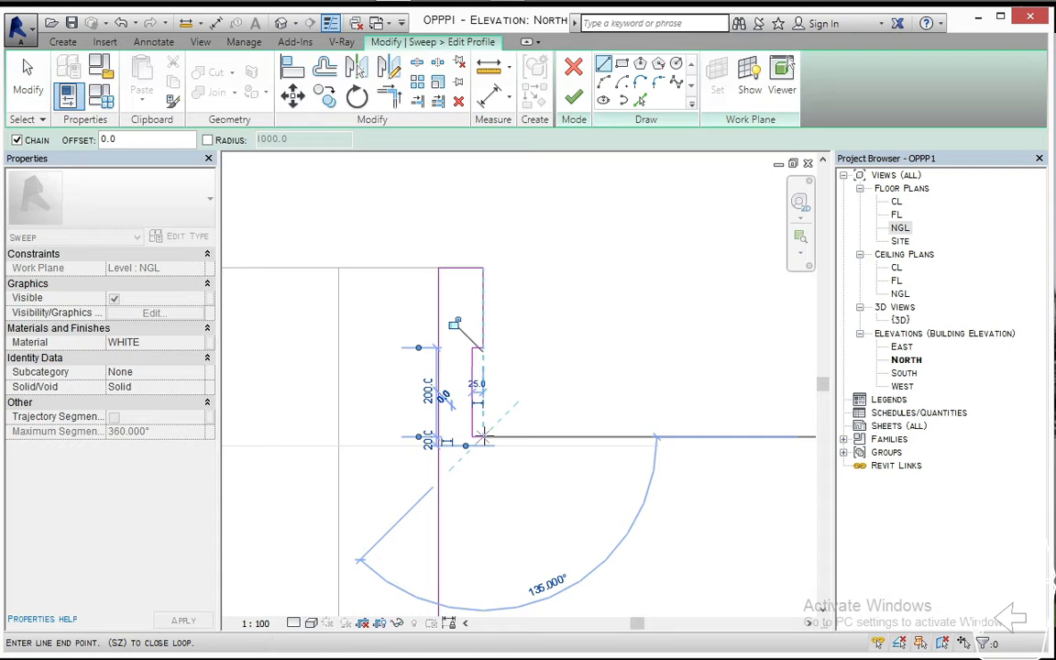
{"action": "key", "text": "Escape"}
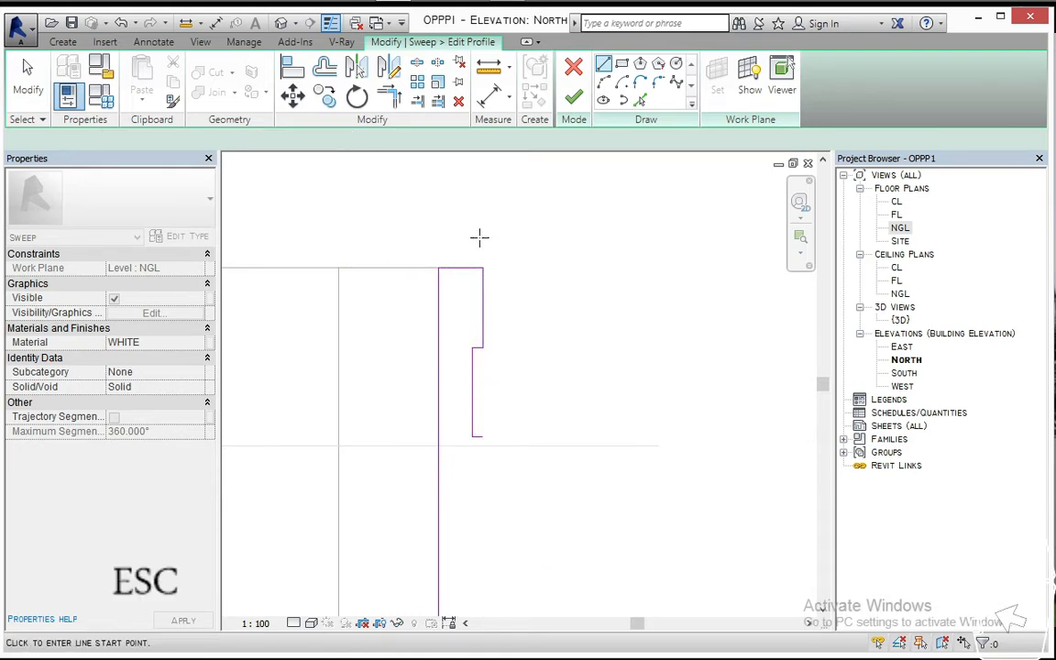
{"action": "key", "text": "Escape"}
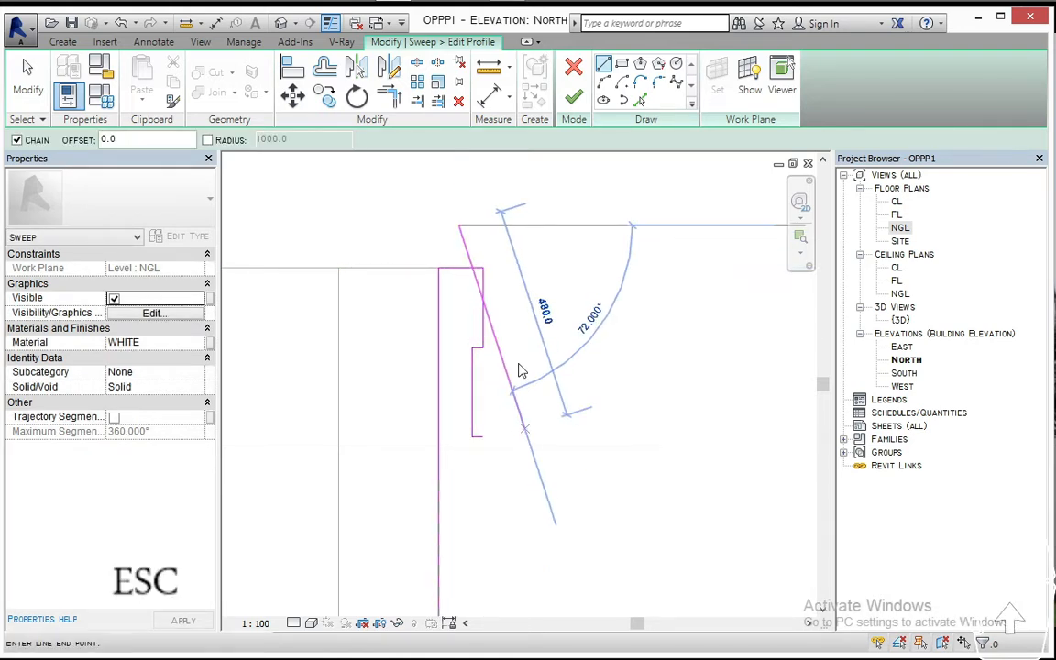
- Copy the stepped profile lines twice downward using Multiple, starting each copy at the lower outer endpoint of the previous one
{"action": "mouse_move", "coordinate": [460, 218]}
{"action": "left_mouse_down"}
{"action": "mouse_move", "coordinate": [523, 465]}
{"action": "mouse_move", "coordinate": [519, 457]}
{"action": "left_mouse_up"}
{"action": "left_click", "coordinate": [326, 97]}
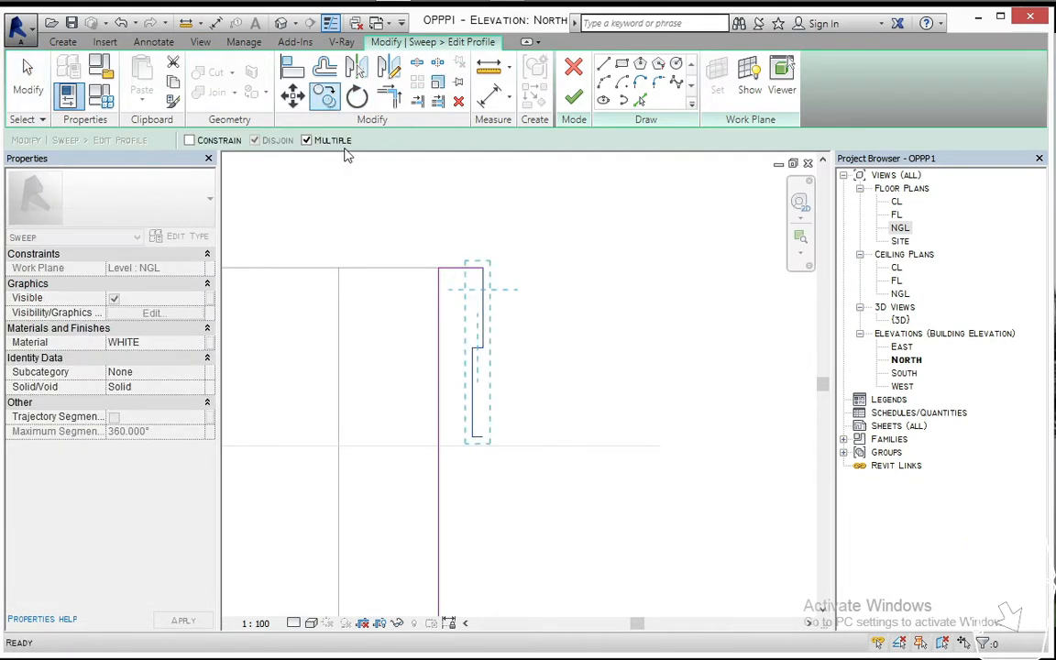
{"action": "left_click", "coordinate": [488, 275]}
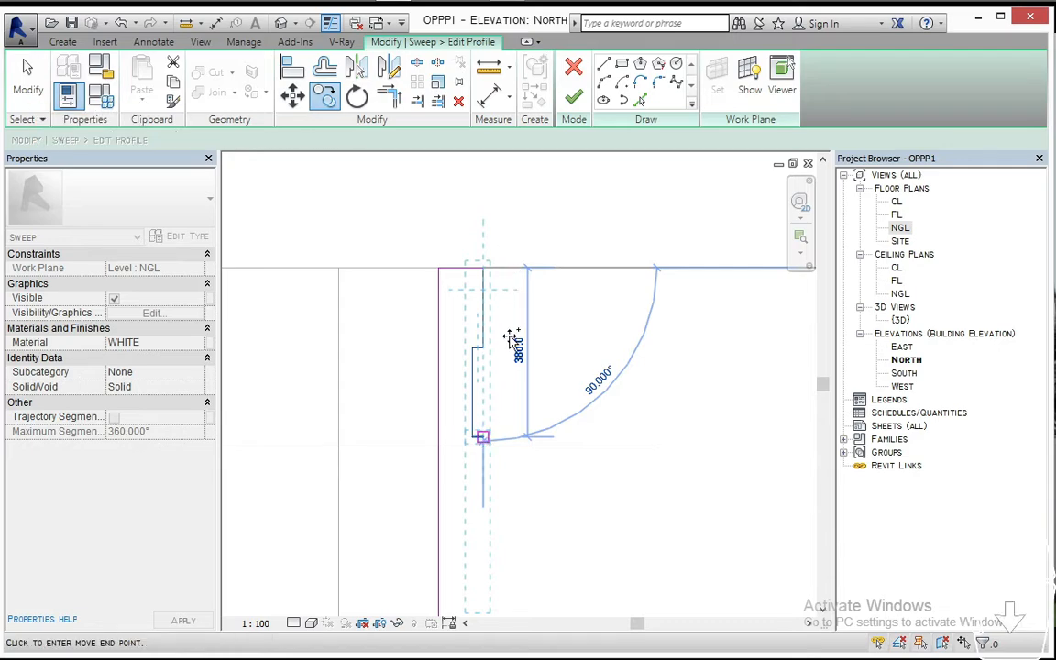
{"action": "scroll", "coordinate": [505, 246], "scroll_direction": "down", "scroll_amount": 2}
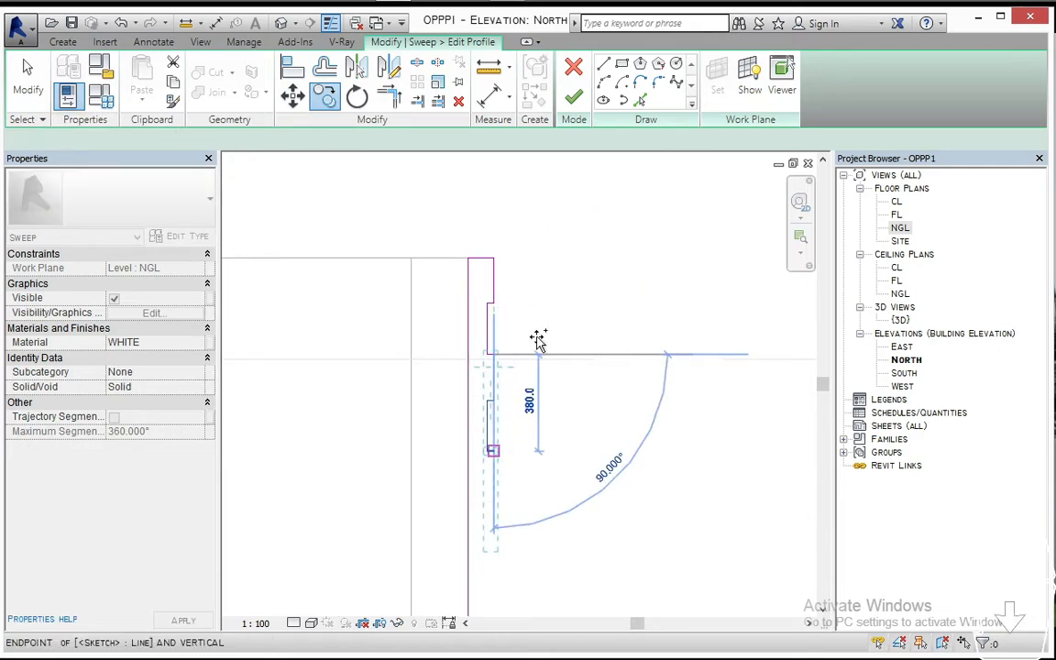
{"action": "scroll", "coordinate": [519, 319], "scroll_direction": "down", "scroll_amount": 2}
{"action": "middle_click_drag", "start_coordinate": [539, 341], "coordinate": [461, 180]}
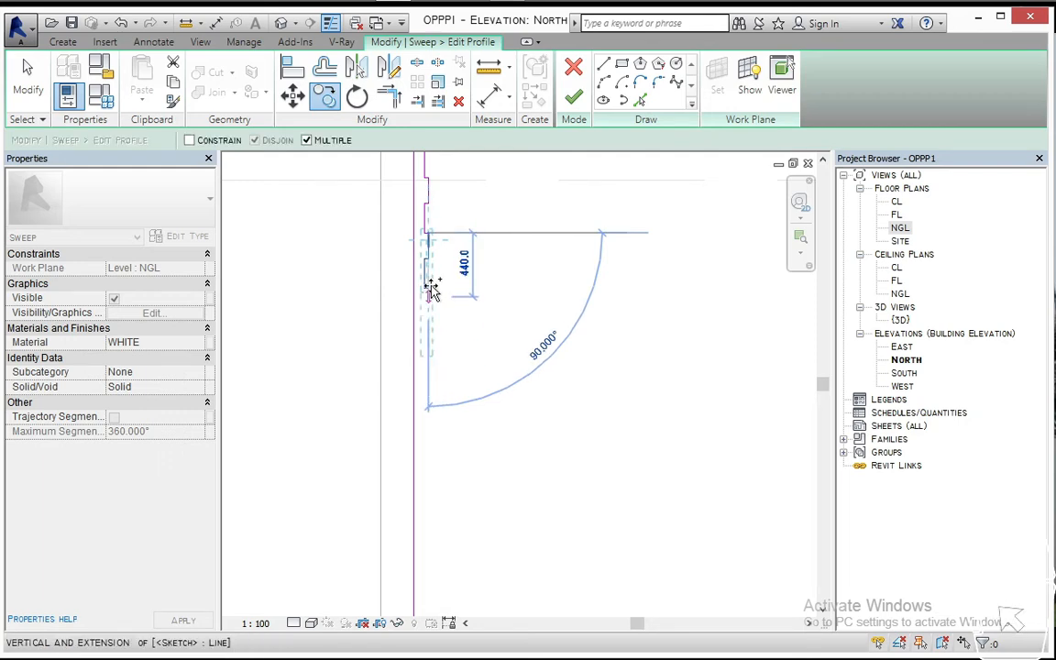
{"action": "key", "text": "Escape"}
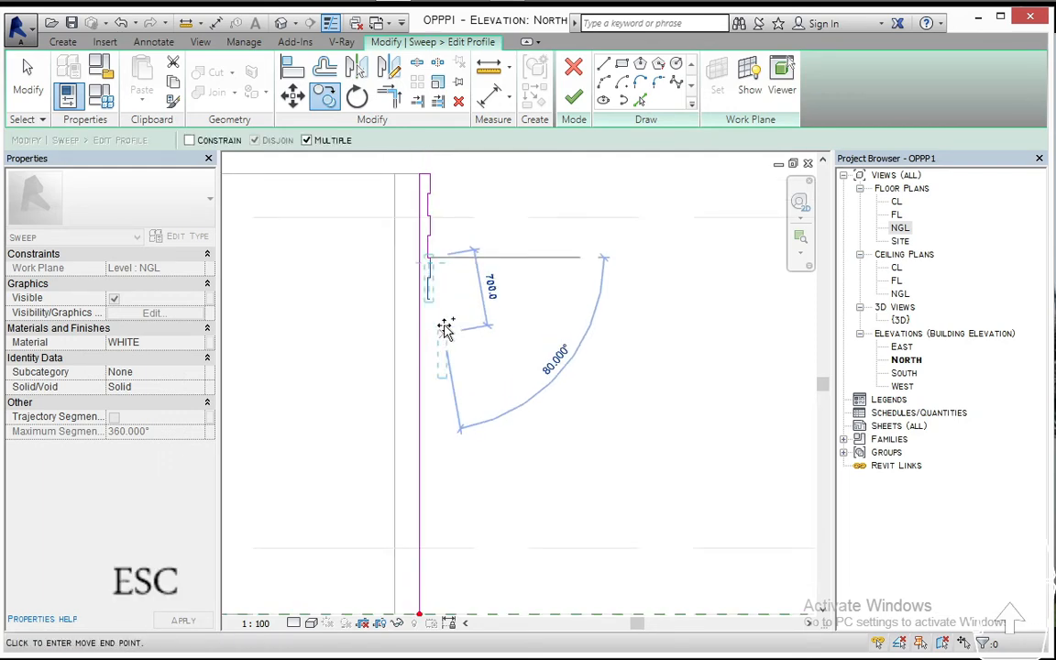
{"action": "key", "text": "Escape"}
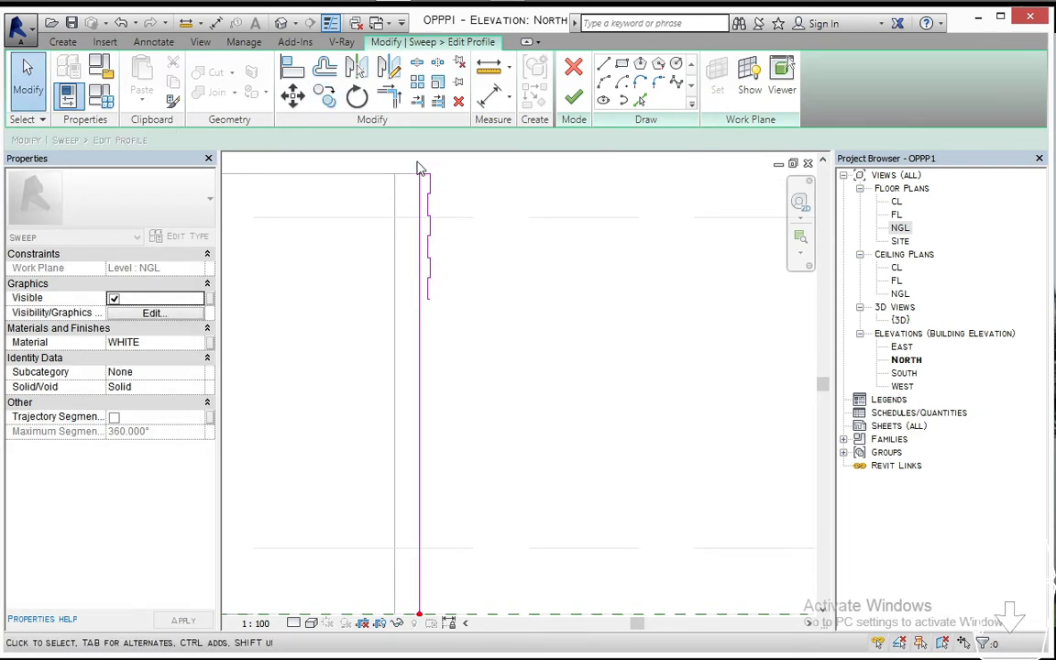
- Copy all stepped lines except the top horizontal one downward, from the profile's upper outer corner to its lower outer endpoint
{"action": "left_click_drag", "start_coordinate": [412, 165], "coordinate": [495, 365]}
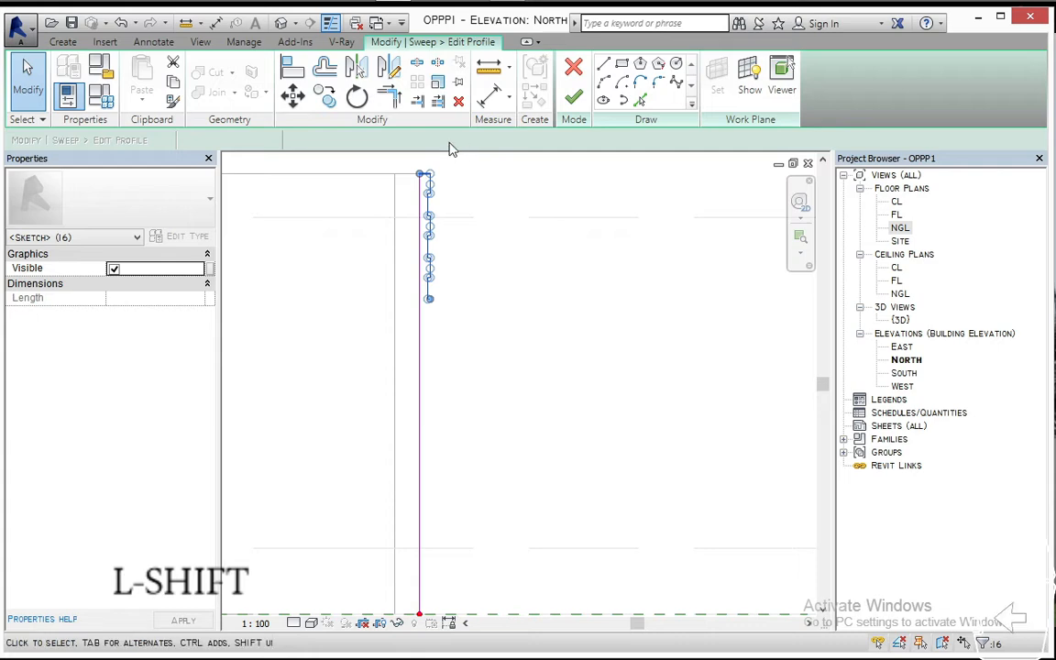
{"action": "left_click", "coordinate": [292, 94]}
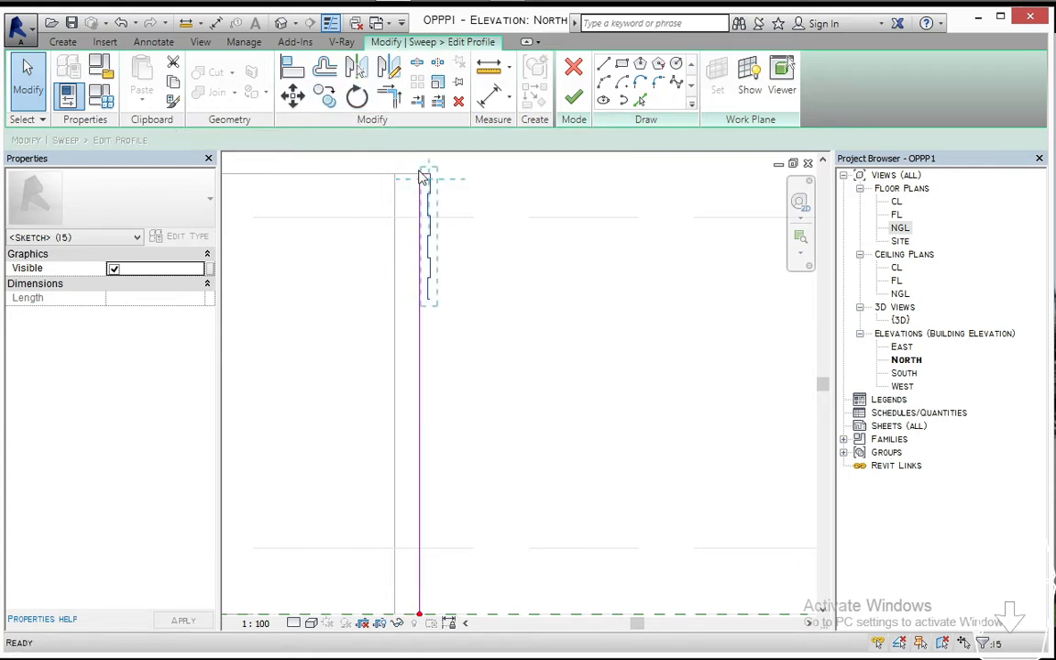
{"action": "left_click", "coordinate": [430, 173]}
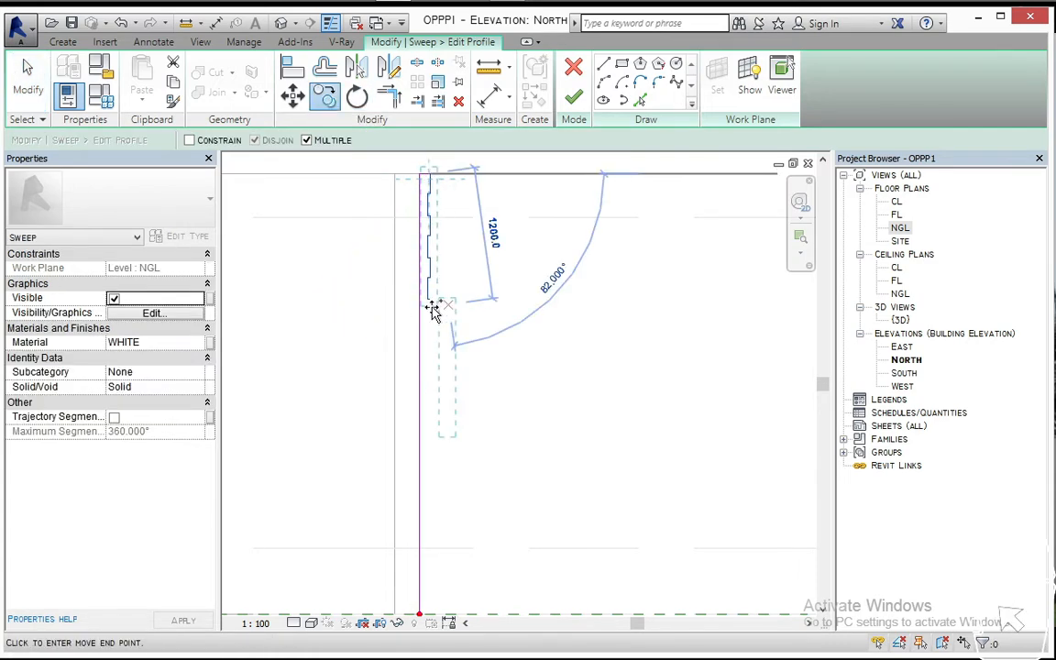
{"action": "scroll", "coordinate": [432, 303], "scroll_direction": "up", "scroll_amount": 3}
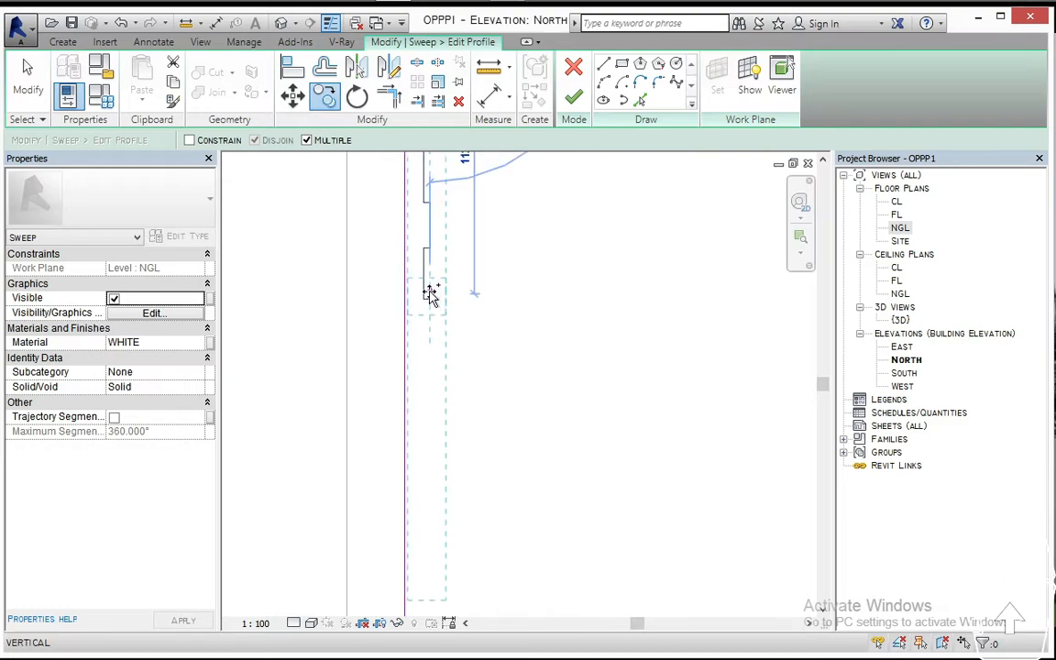
{"action": "left_click", "coordinate": [431, 301]}
{"action": "scroll", "coordinate": [447, 384], "scroll_direction": "down", "scroll_amount": 3}
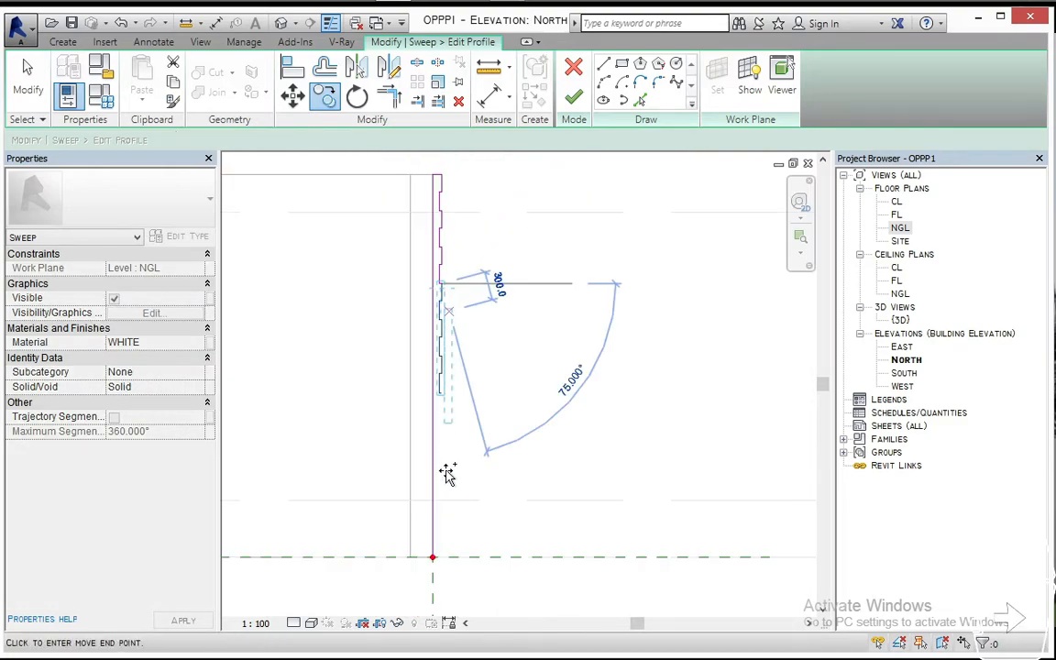
- Place two more copies of the stepped lines end to end downward until they pass the wall's base, and end the copying
{"action": "scroll", "coordinate": [441, 366], "scroll_direction": "up", "scroll_amount": 3}
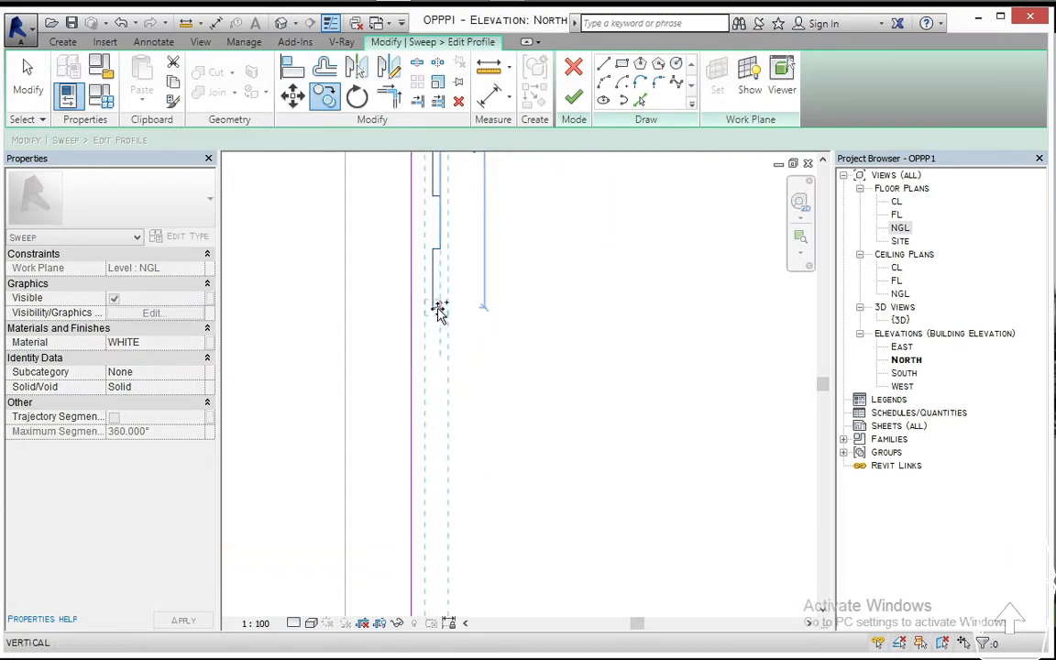
{"action": "scroll", "coordinate": [437, 300], "scroll_direction": "up", "scroll_amount": 3}
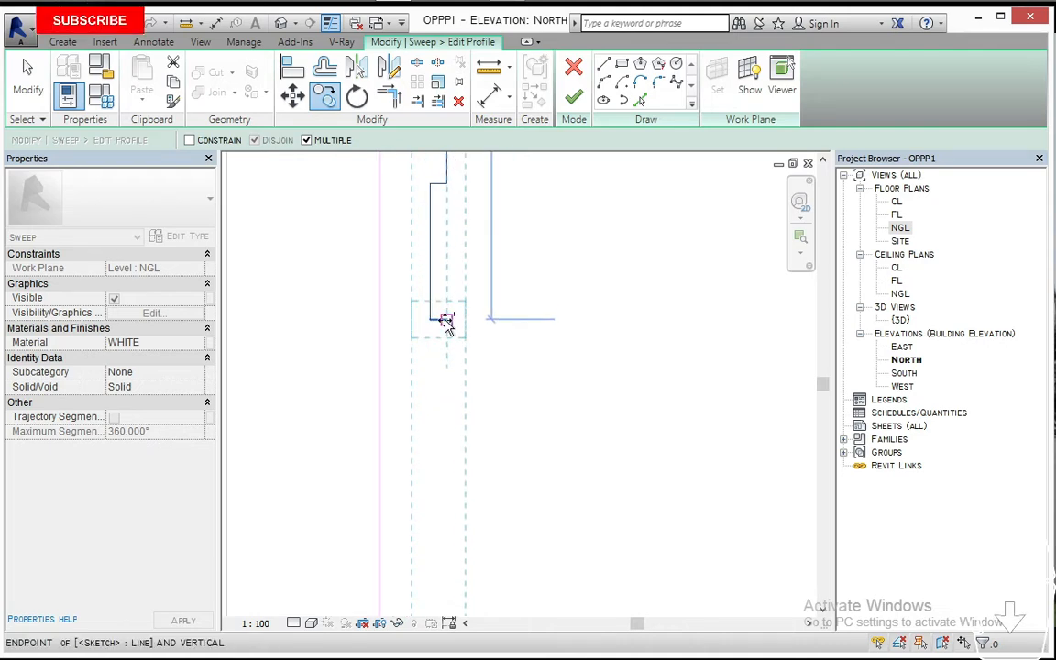
{"action": "left_click", "coordinate": [446, 319]}
{"action": "scroll", "coordinate": [431, 292], "scroll_direction": "down", "scroll_amount": 3}
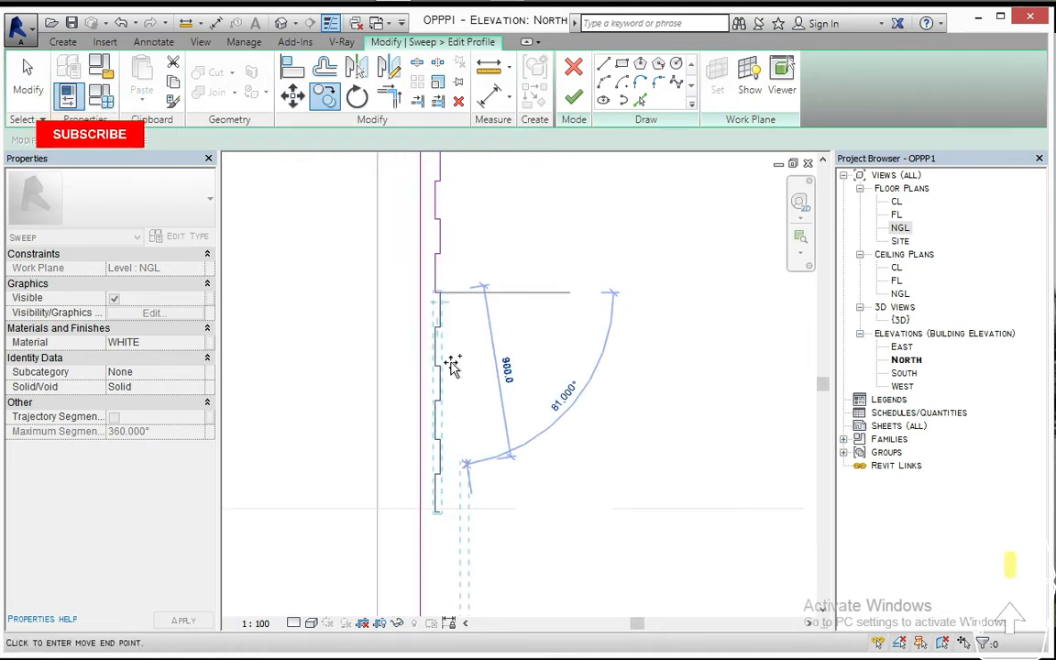
{"action": "scroll", "coordinate": [449, 514], "scroll_direction": "up", "scroll_amount": 5}
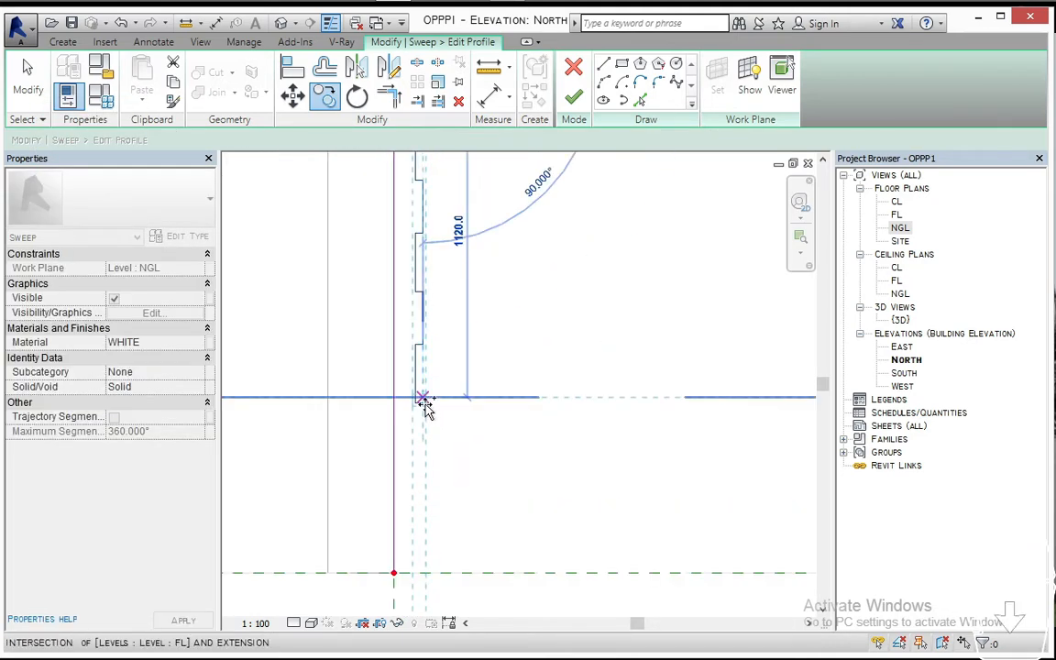
{"action": "scroll", "coordinate": [422, 409], "scroll_direction": "up", "scroll_amount": 1}
{"action": "scroll", "coordinate": [455, 369], "scroll_direction": "down", "scroll_amount": 4}
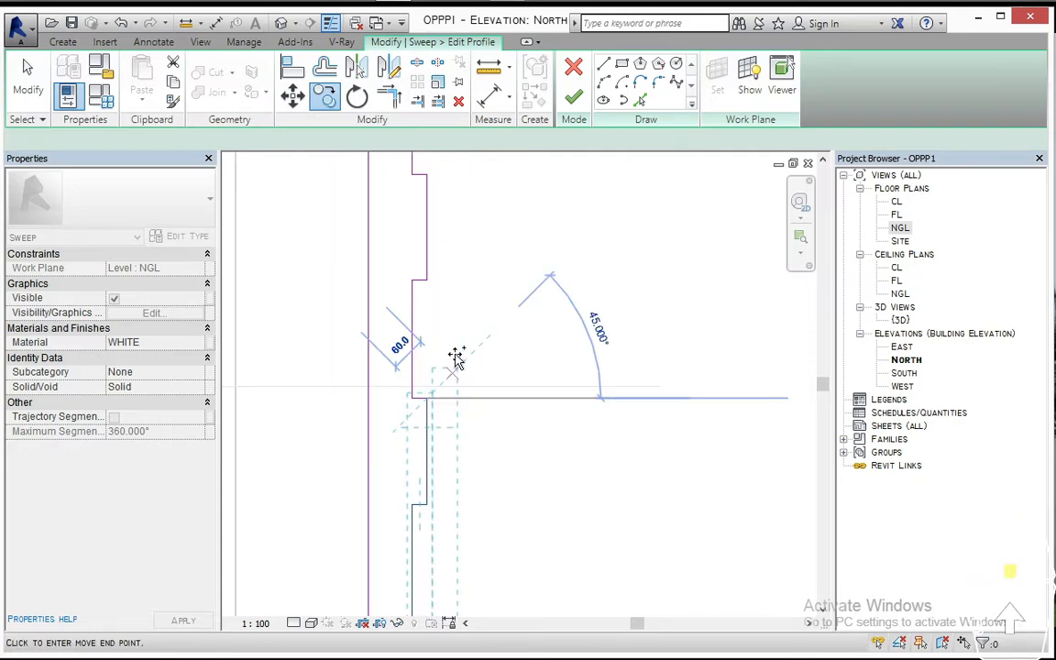
{"action": "key", "text": "Escape"}
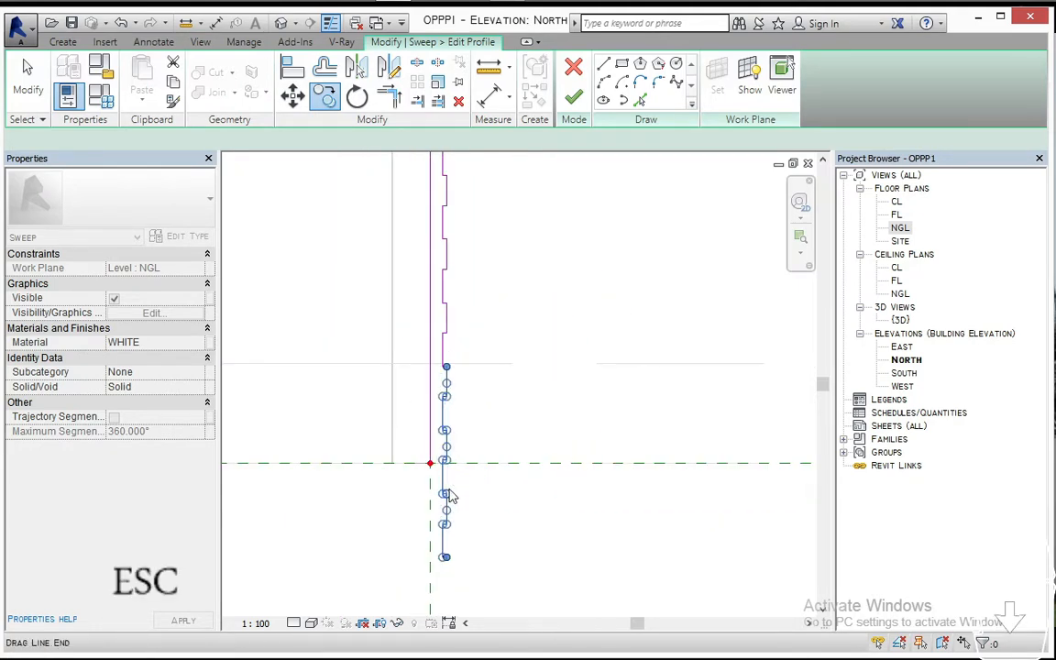
{"action": "scroll", "coordinate": [451, 491], "scroll_direction": "up", "scroll_amount": 2}
{"action": "key", "text": "Escape"}
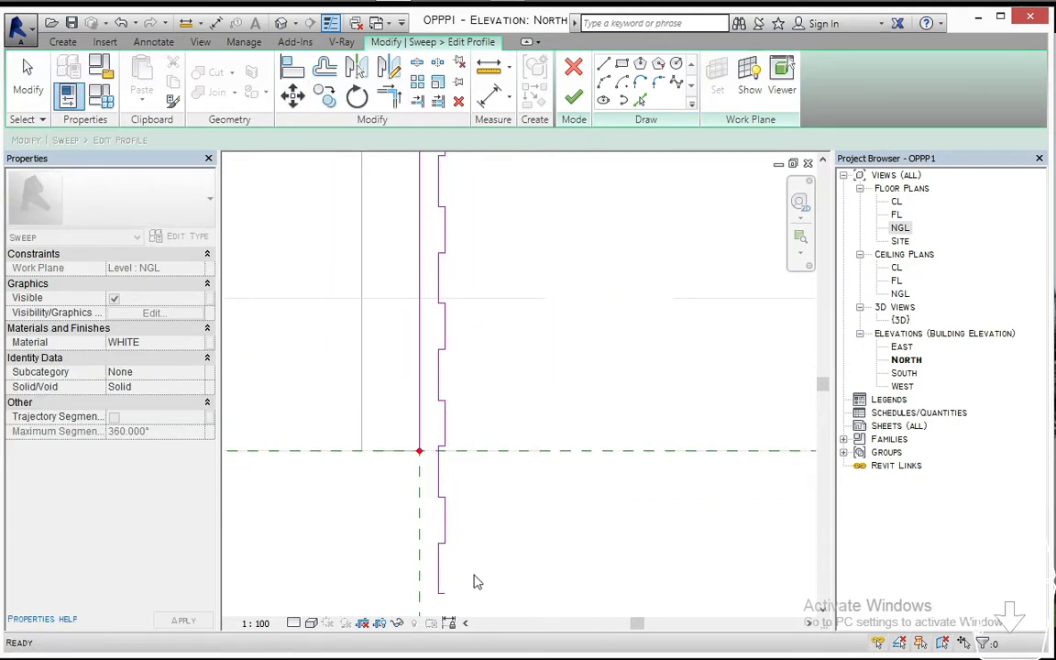
- Delete the stepped lines below the wall's base and close the profile with a 20 mm vertical and a 75 mm horizontal line
{"action": "left_click_drag", "start_coordinate": [479, 602], "coordinate": [440, 541]}
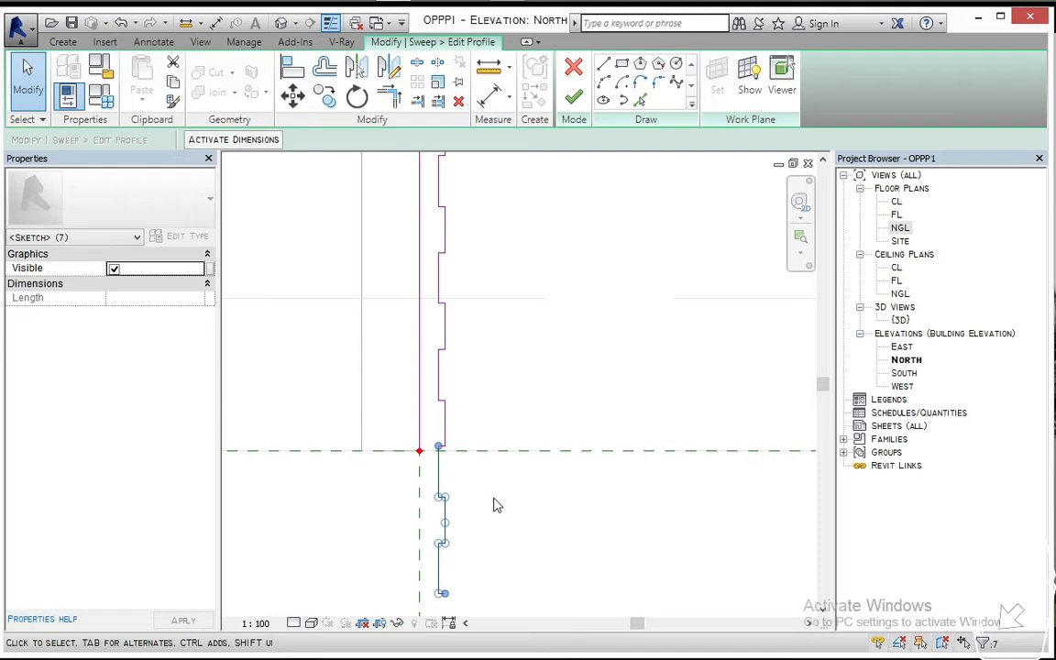
{"action": "key", "text": "Delete"}
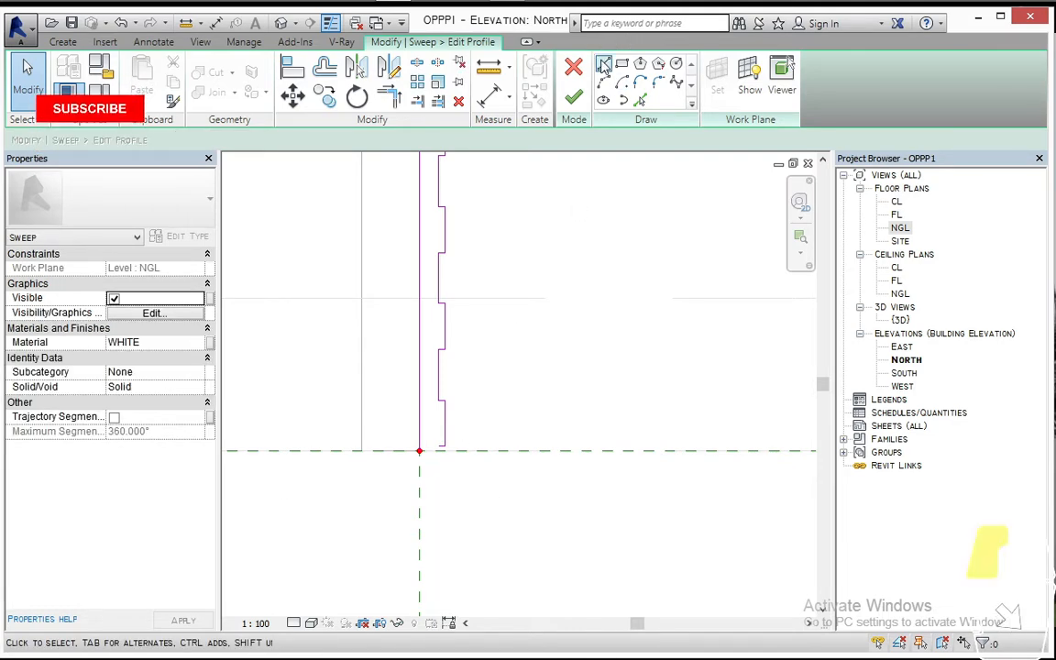
{"action": "left_click", "coordinate": [604, 66]}
{"action": "scroll", "coordinate": [436, 451], "scroll_direction": "up", "scroll_amount": 2}
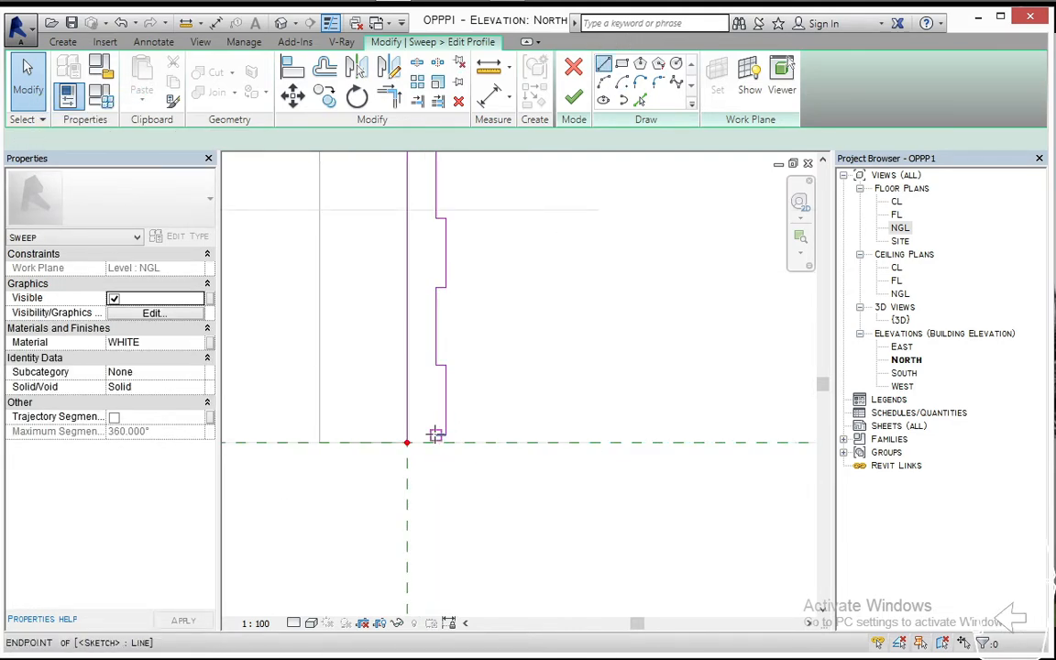
{"action": "left_click", "coordinate": [435, 434]}
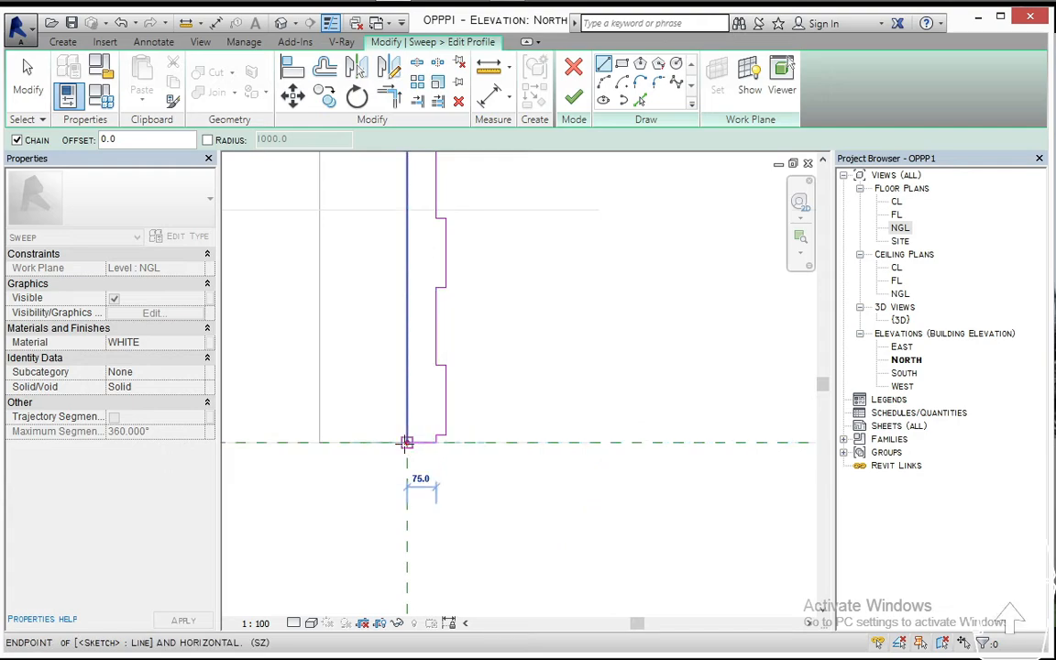
{"action": "key", "text": "Escape"}
{"action": "key", "text": "Escape"}
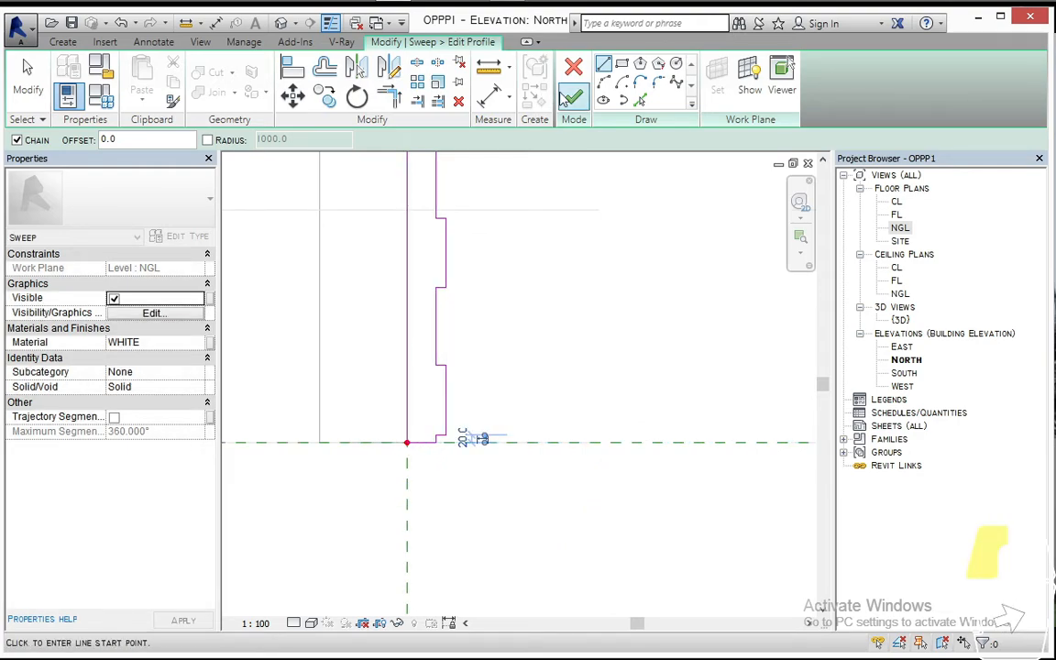
- Finish the profile sketch, the sweep and the in-place model
{"action": "left_click", "coordinate": [573, 101]}
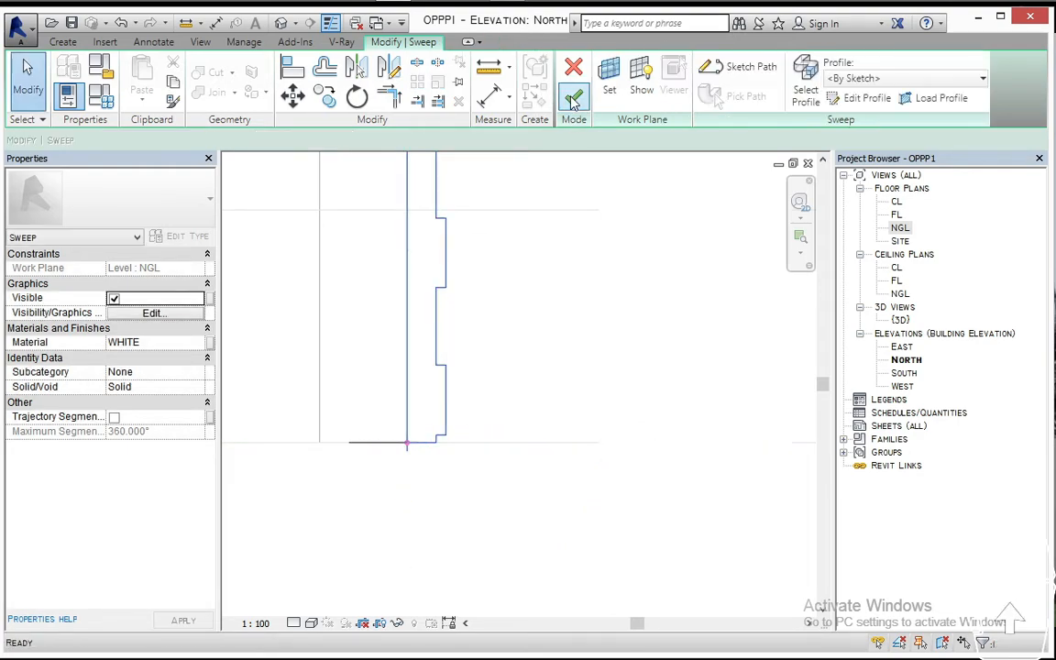
{"action": "left_click", "coordinate": [573, 96]}
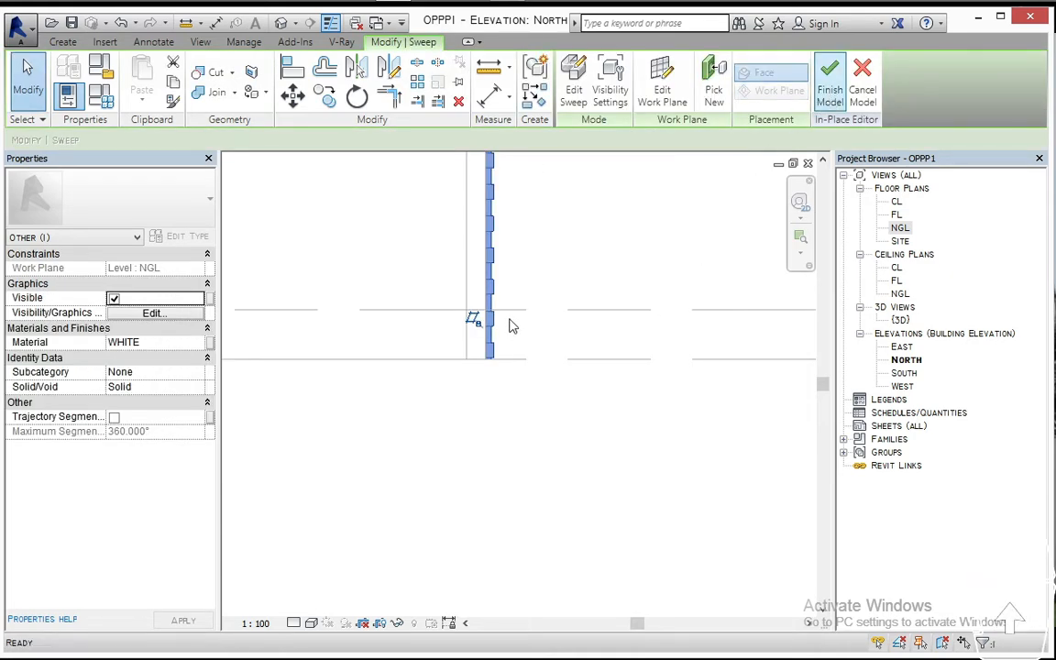
{"action": "scroll", "coordinate": [586, 278], "scroll_direction": "down", "scroll_amount": 3}
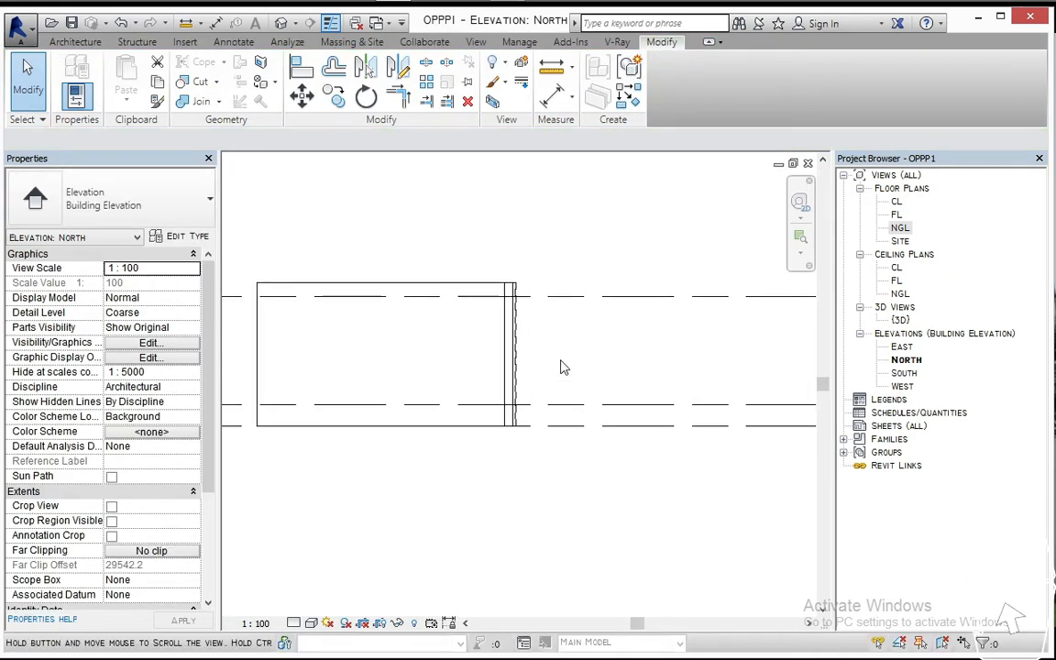
- Open the default 3D view and examine the stepped sweep along the outer wall corner from several angles
{"action": "left_click", "coordinate": [282, 23]}
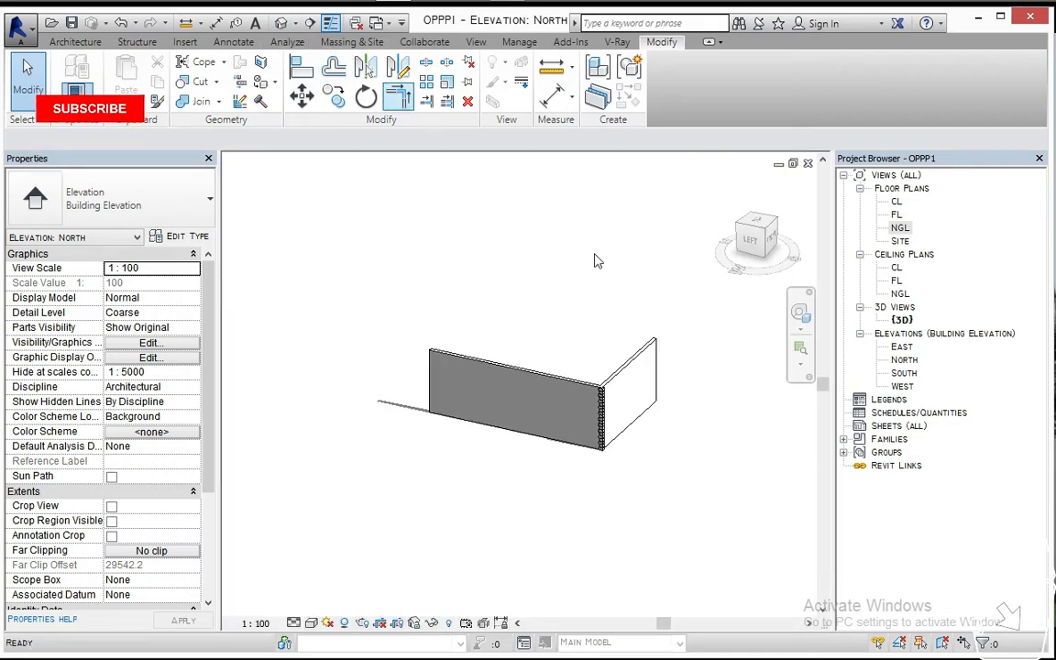
{"action": "middle_click_drag", "start_coordinate": [655, 488], "coordinate": [605, 440], "text": "shift"}
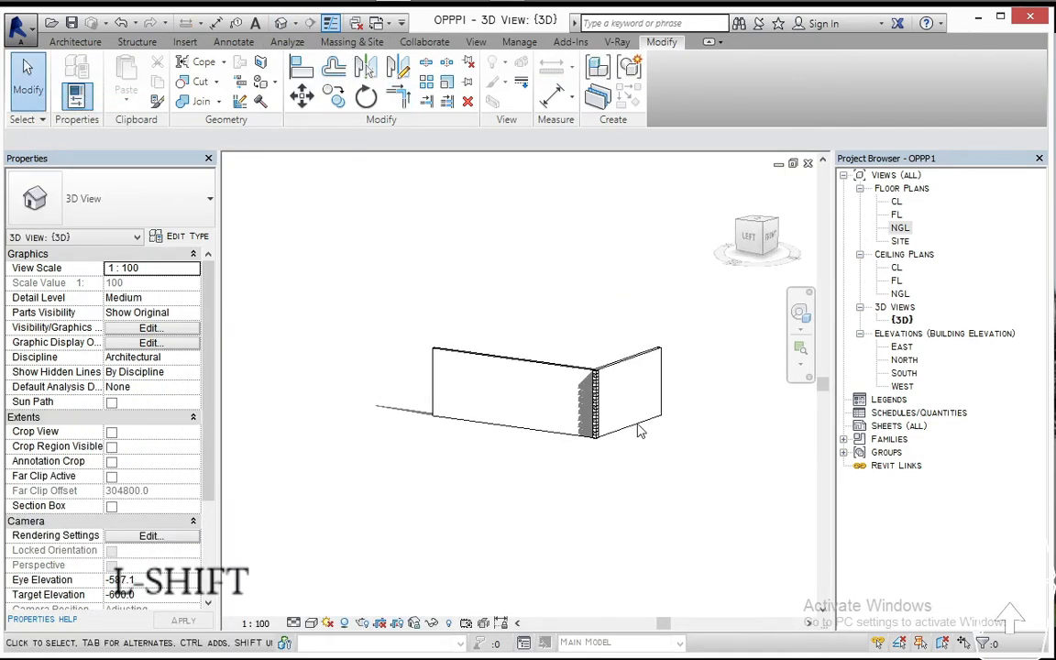
{"action": "scroll", "coordinate": [580, 360], "scroll_direction": "up", "scroll_amount": 3}
{"action": "middle_click_drag", "start_coordinate": [579, 361], "coordinate": [561, 239], "text": "shift"}
{"action": "scroll", "coordinate": [718, 468], "scroll_direction": "down", "scroll_amount": 1}
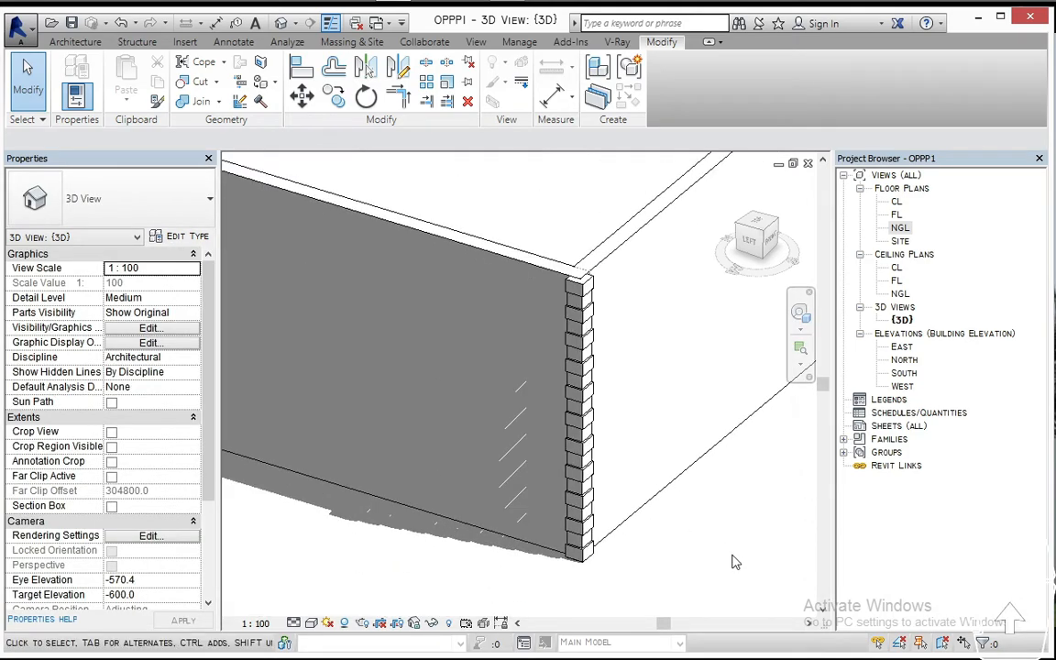
{"action": "middle_click_drag", "start_coordinate": [730, 548], "coordinate": [730, 514]}
{"action": "middle_click_drag", "start_coordinate": [637, 507], "coordinate": [697, 542], "text": "shift"}
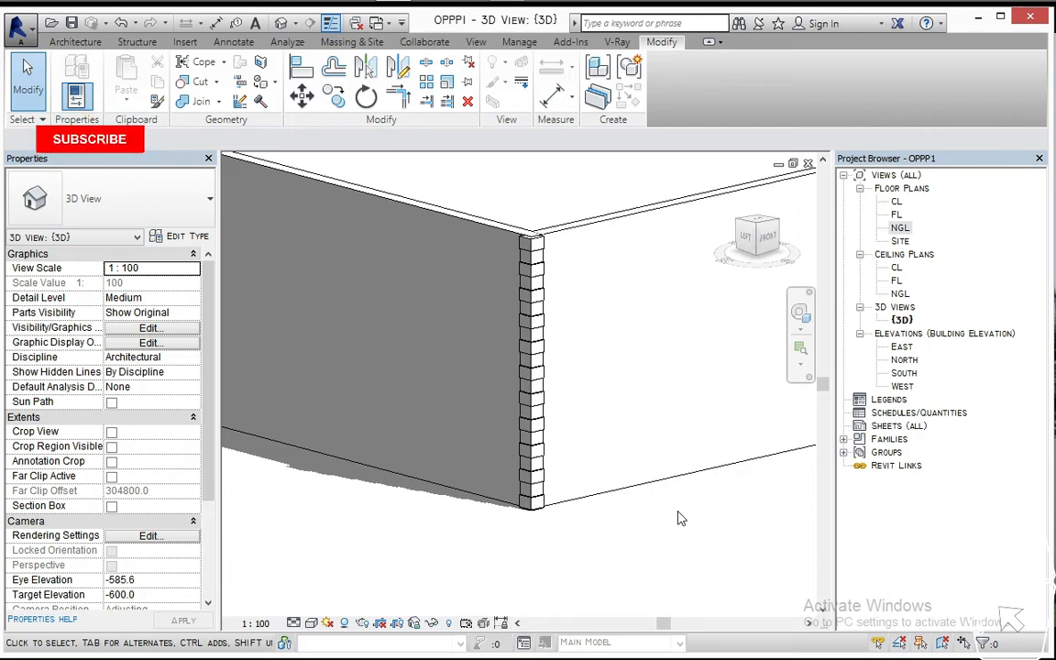
{"action": "scroll", "coordinate": [502, 240], "scroll_direction": "up", "scroll_amount": 3}
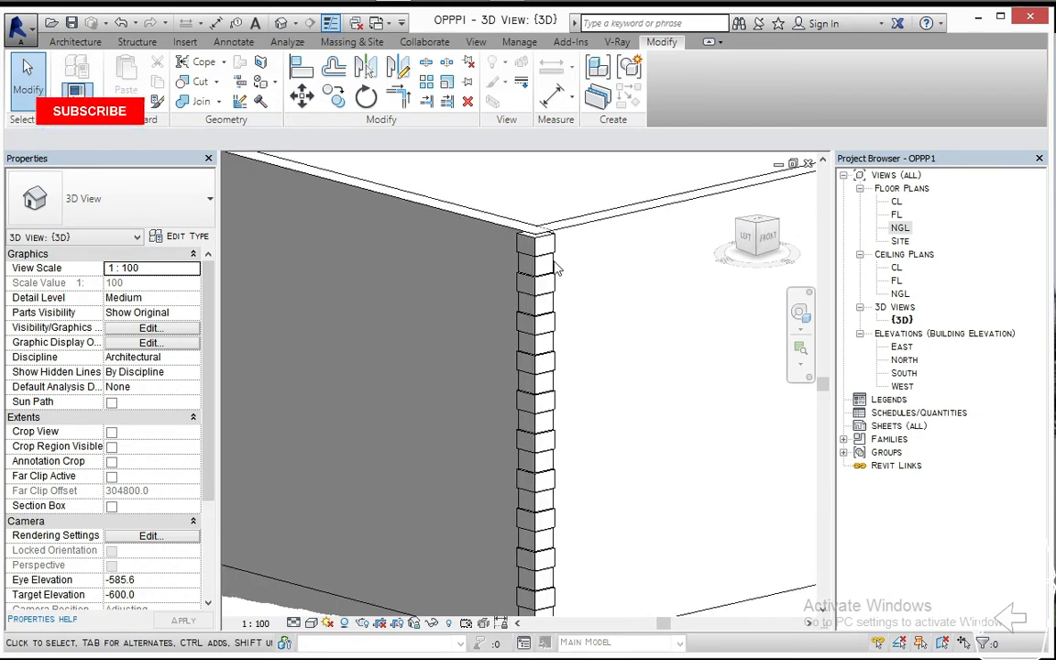